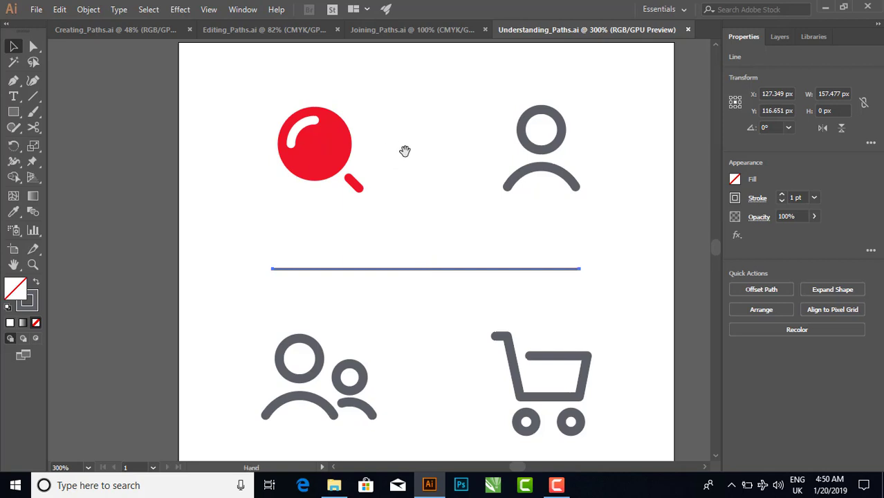
- Select the person icon's curved shoulder arc and zoom in on it to 800%
drag(408, 157, 400, 136)
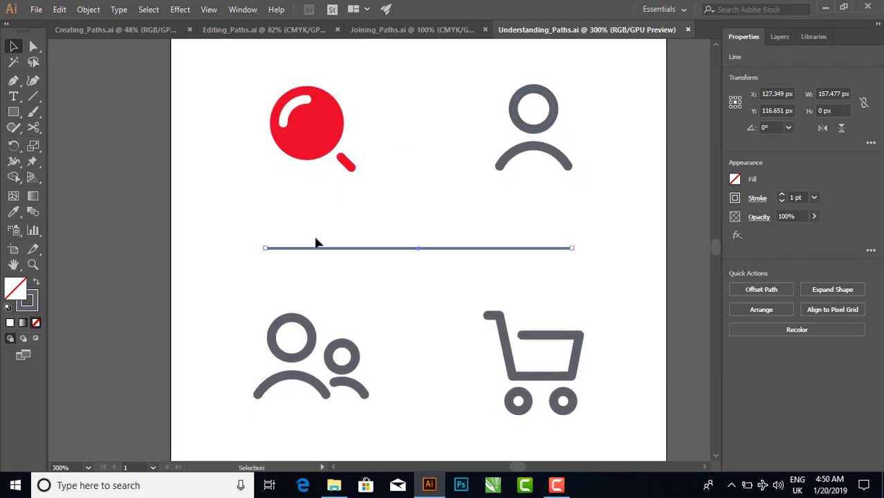
click(304, 265)
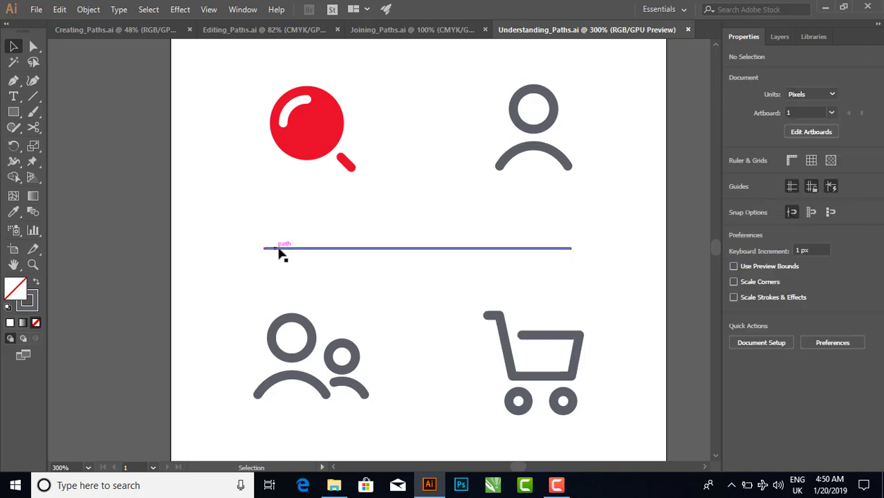
click(419, 254)
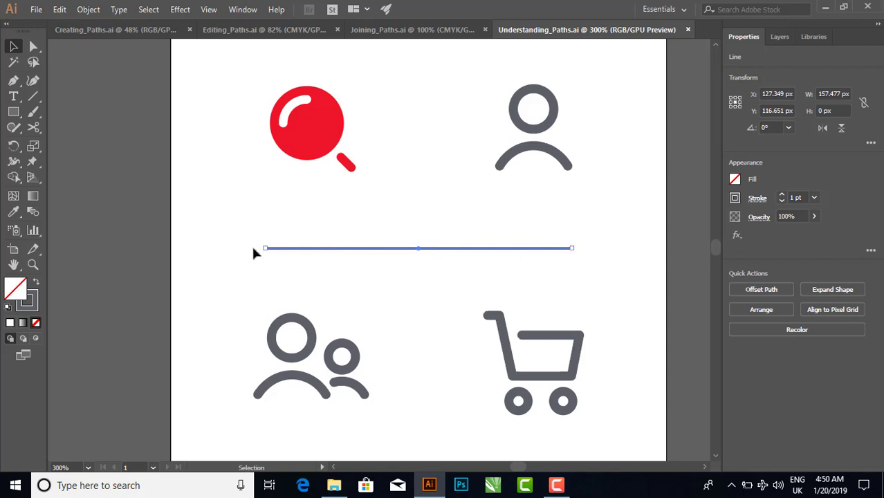
click(519, 159)
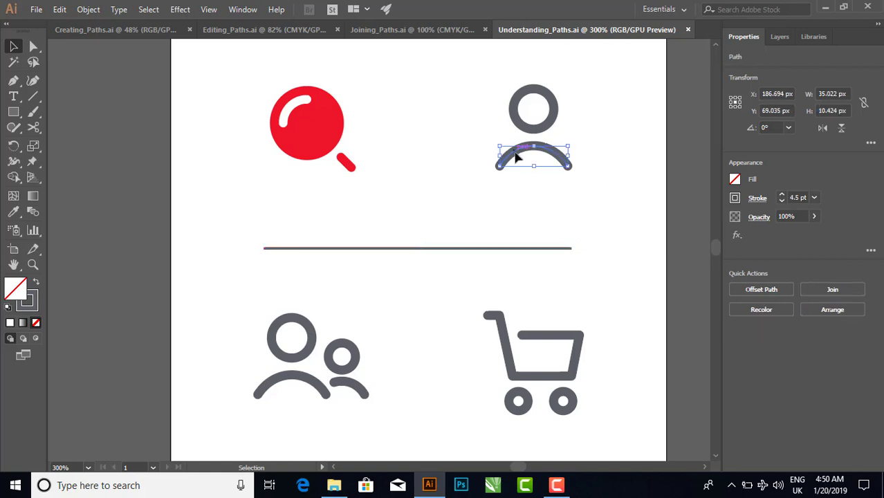
key(ctrl+equal)
key(ctrl+equal)
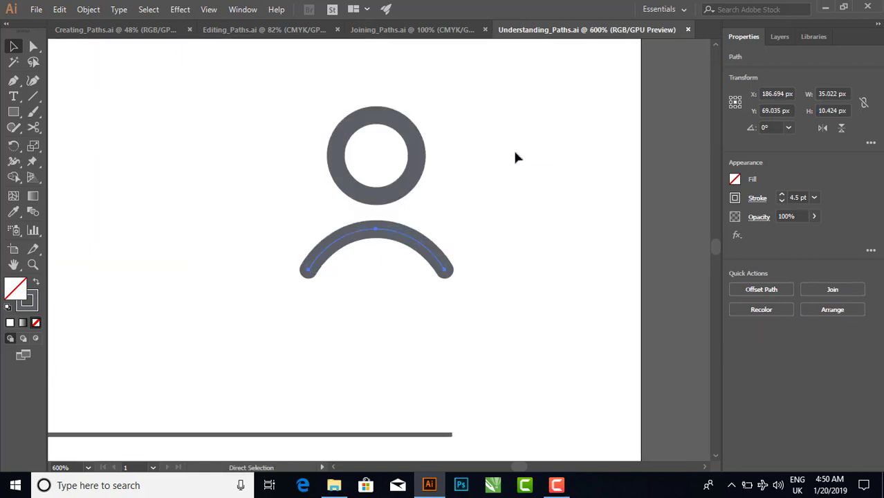
key(ctrl+equal)
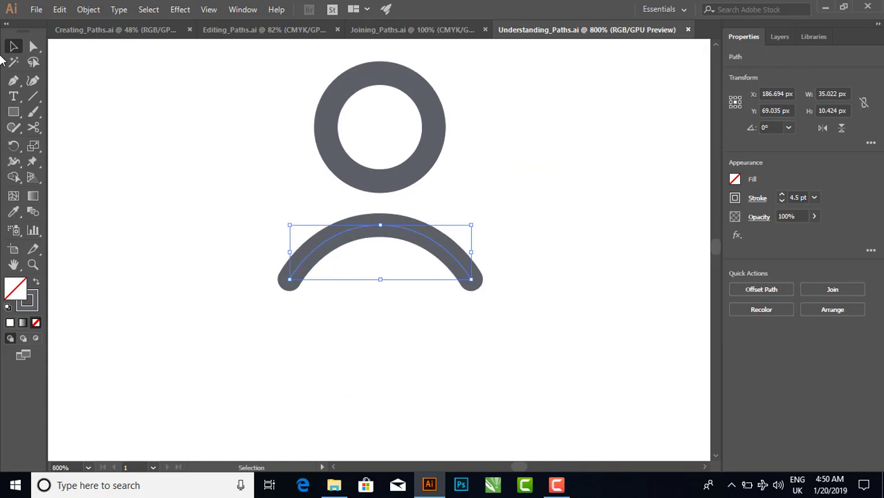
click(33, 47)
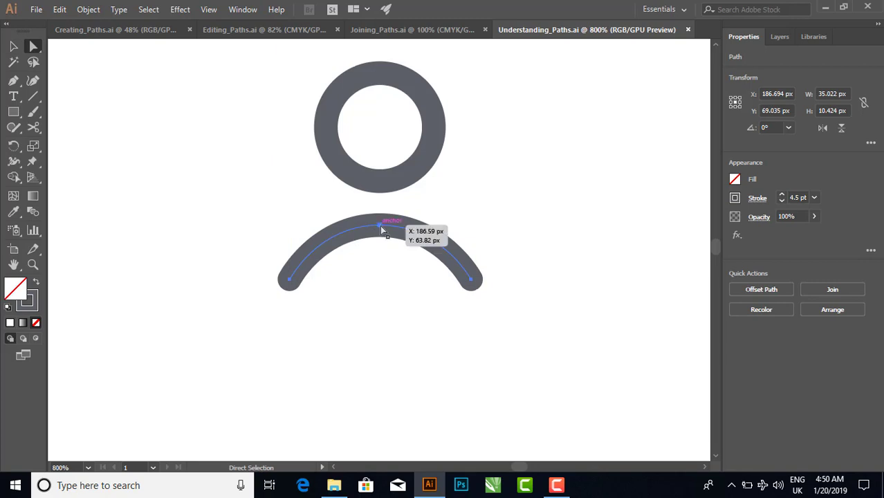
click(380, 225)
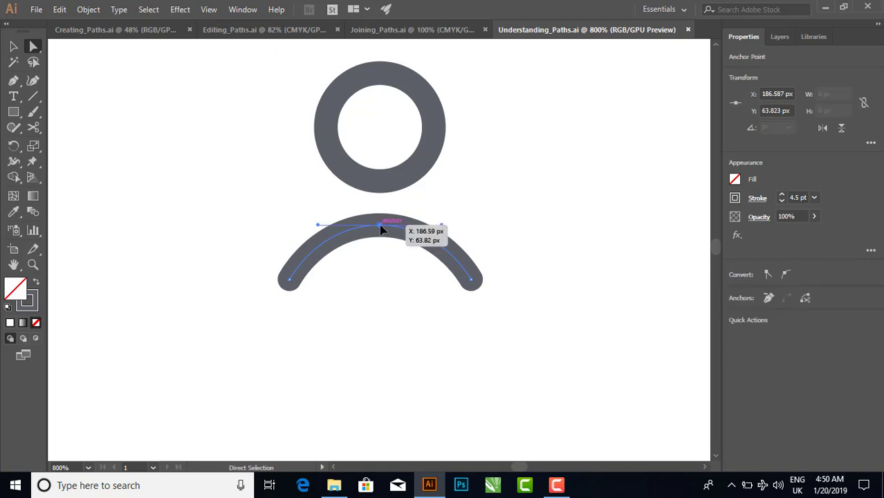
click(736, 181)
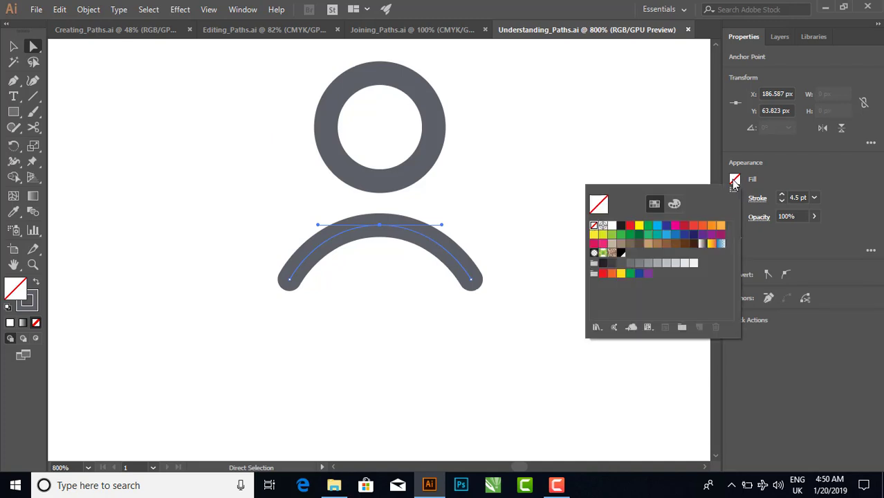
click(639, 228)
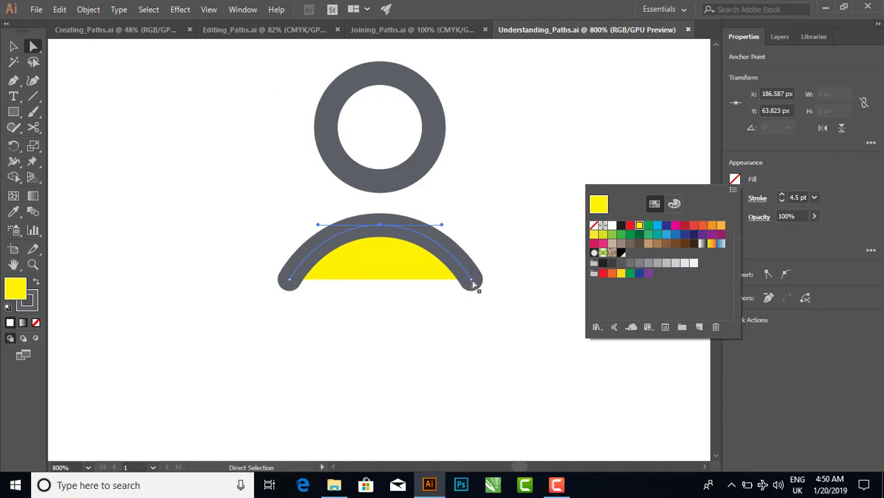
click(595, 226)
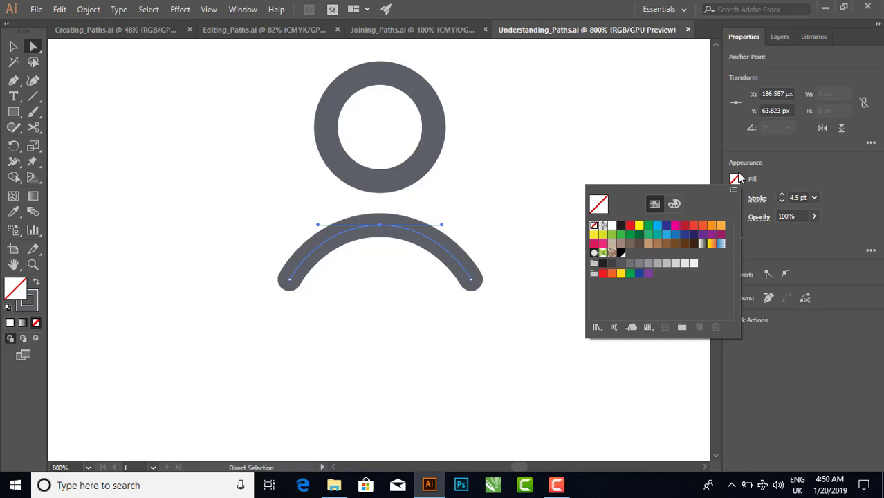
click(379, 230)
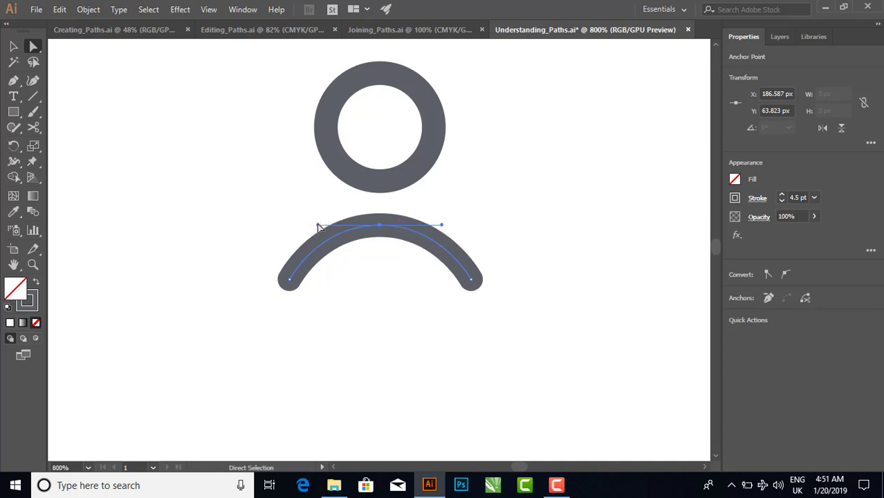
- Hook the shoulder arc's left side, bulge the head circle into an egg, then open Creating_Paths.ai
drag(318, 226, 256, 190)
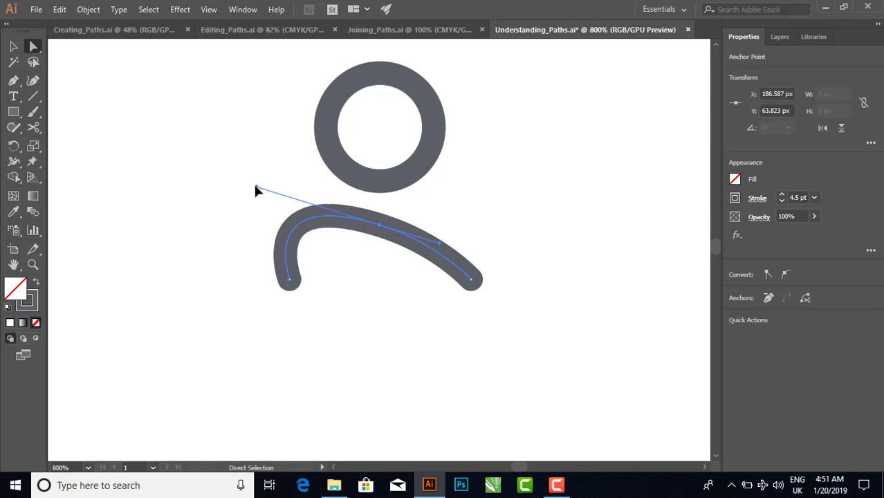
click(353, 88)
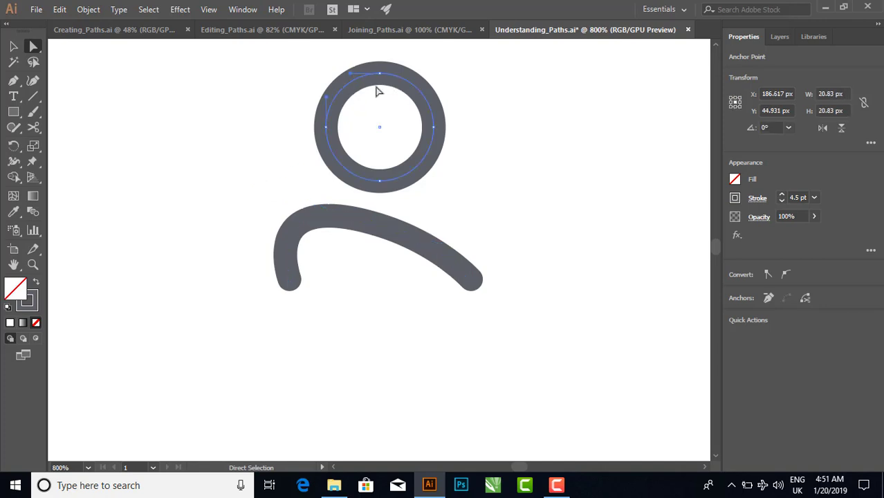
click(326, 131)
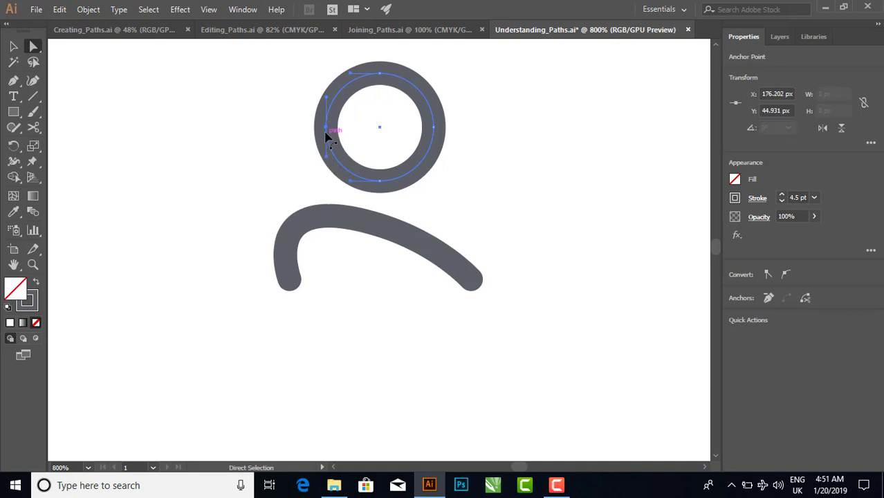
drag(328, 132, 287, 133)
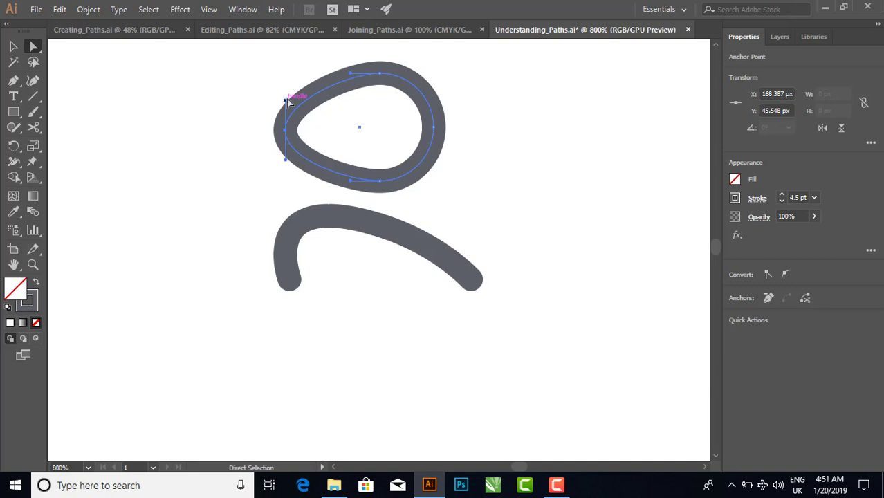
drag(286, 101, 258, 73)
click(300, 168)
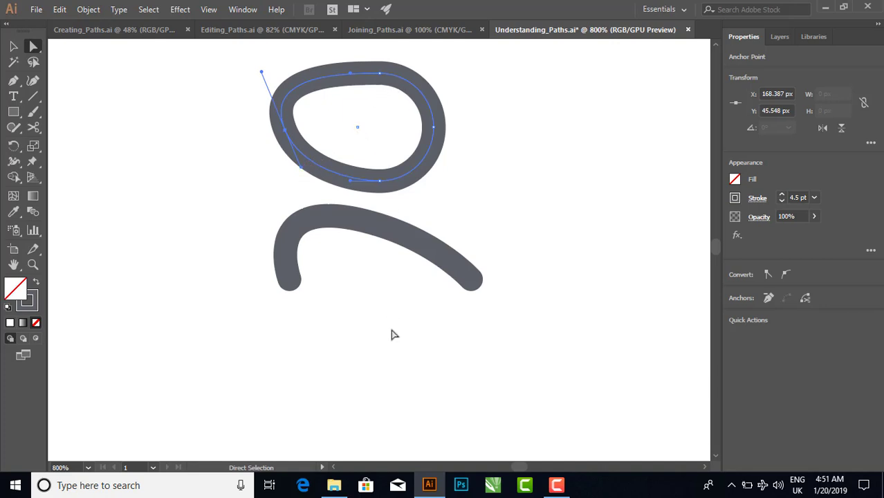
click(89, 30)
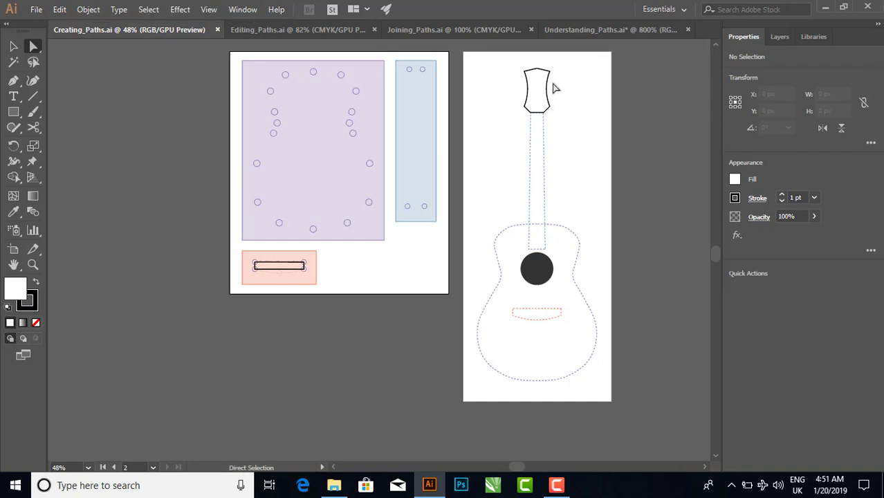
- Fit the artboard in the window and pan to the purple guide-circle template
click(242, 10)
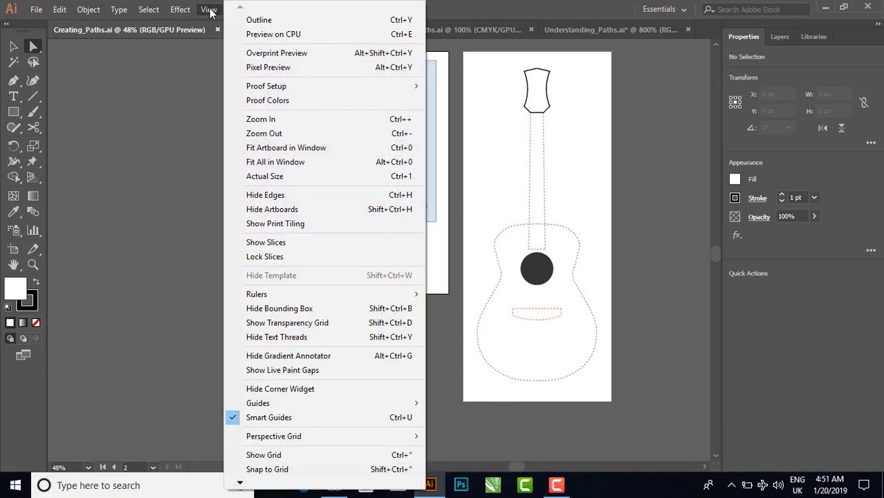
click(299, 148)
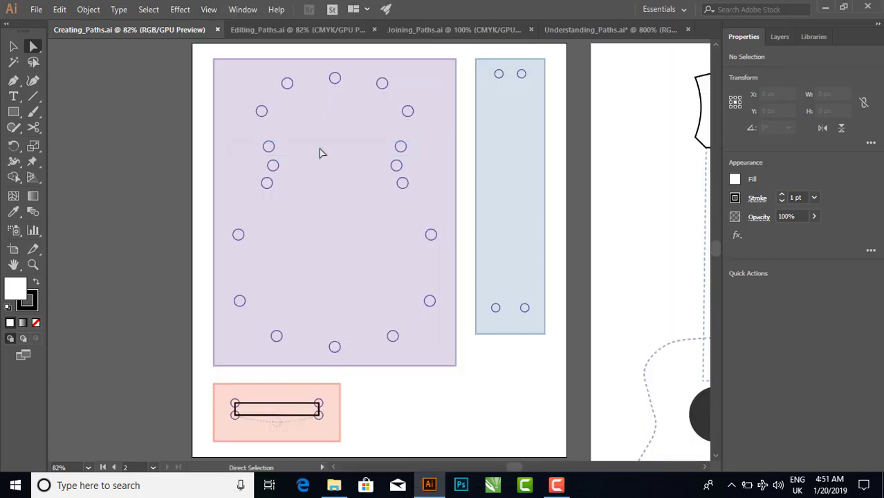
mouse_move(538, 250)
mouse_down()
mouse_move(292, 138)
mouse_move(485, 187)
mouse_up()
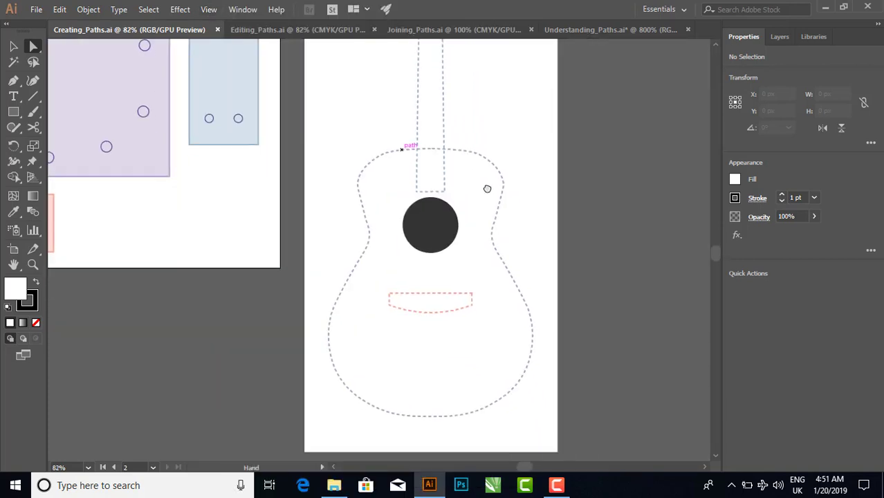
scroll(415, 194, up, 5)
scroll(433, 163, up, 4)
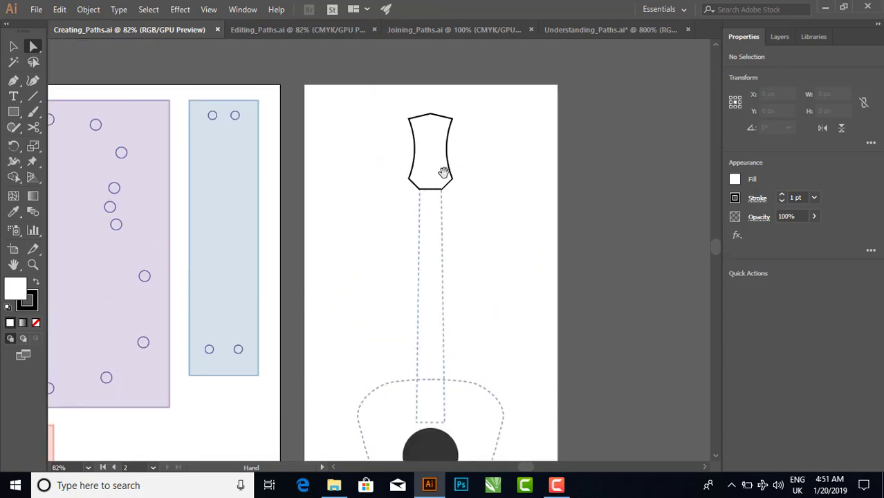
drag(197, 143, 401, 123)
drag(300, 149, 341, 110)
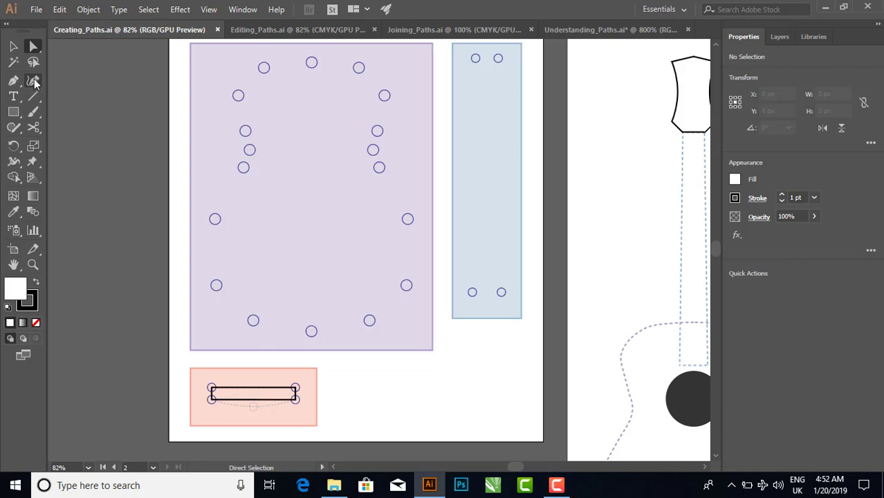
- With the Curvature tool, trace the body's top and right side through the template circles
click(32, 81)
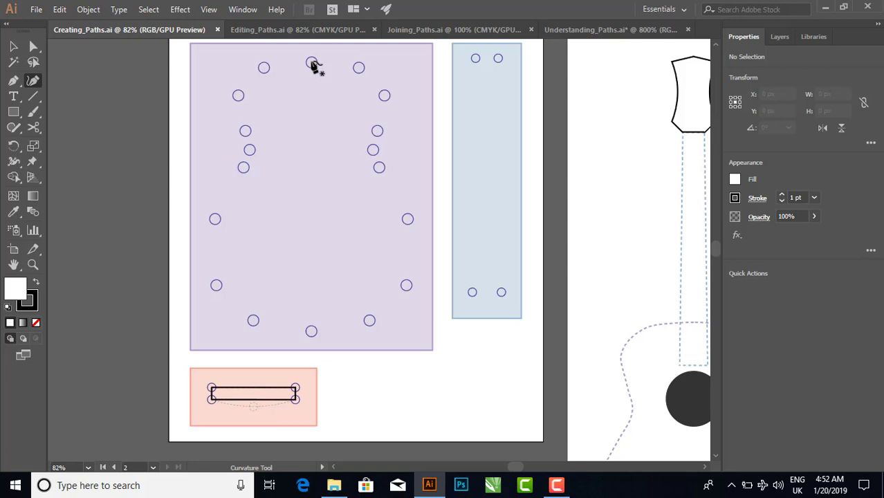
click(312, 63)
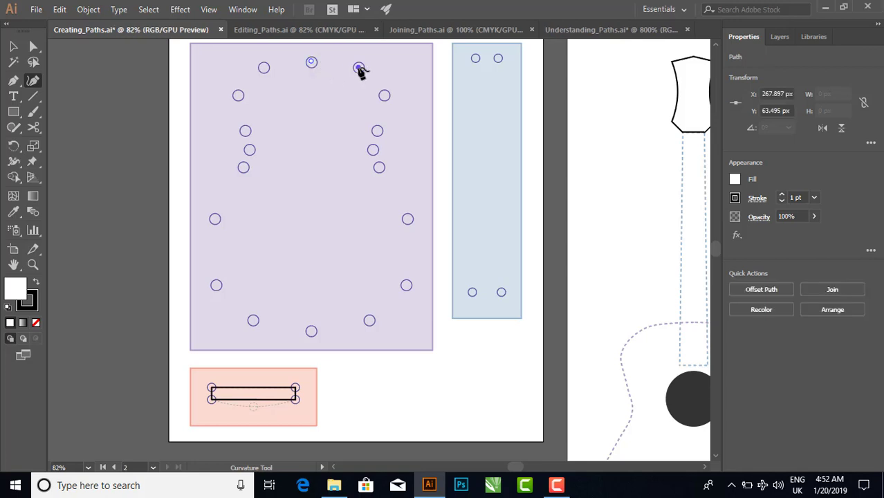
click(358, 68)
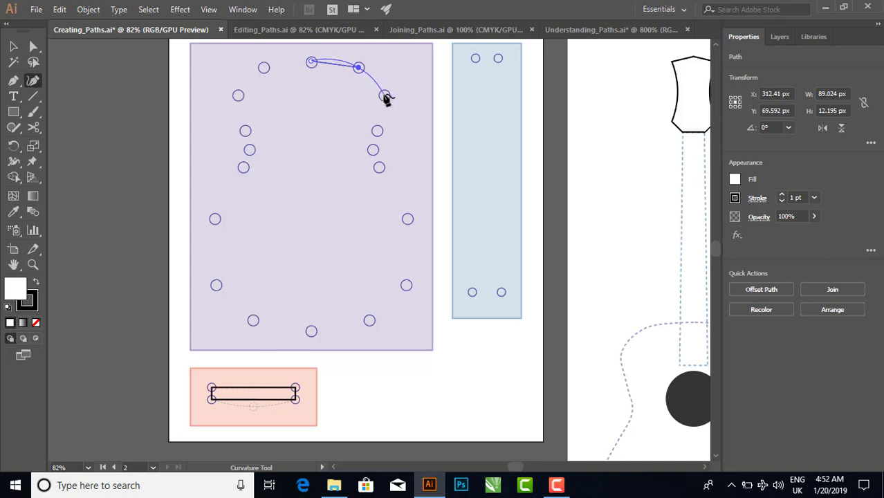
click(384, 95)
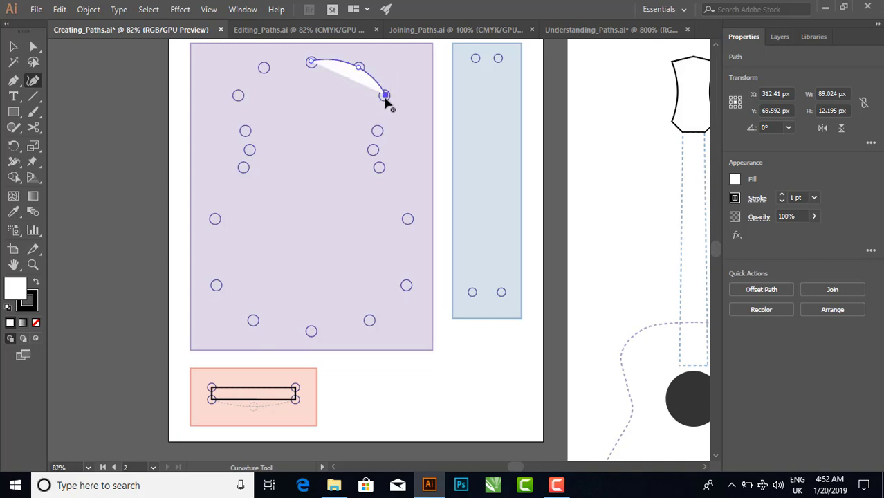
click(377, 131)
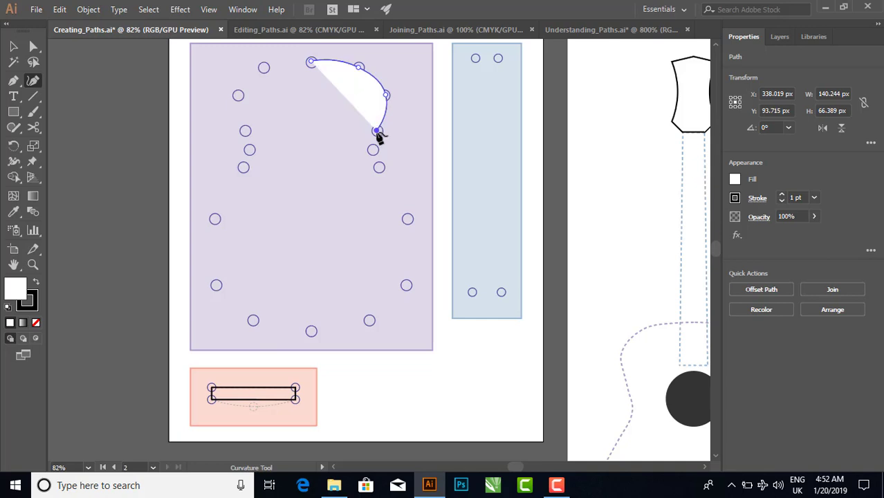
click(373, 150)
click(379, 168)
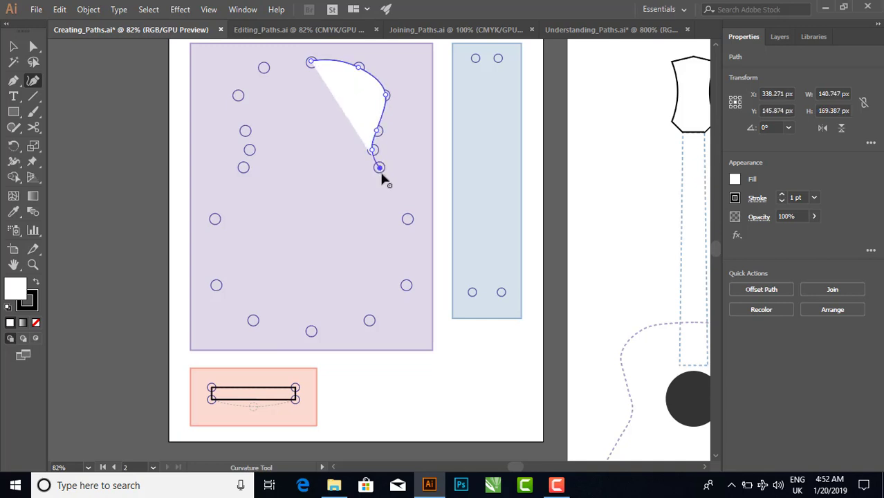
click(408, 220)
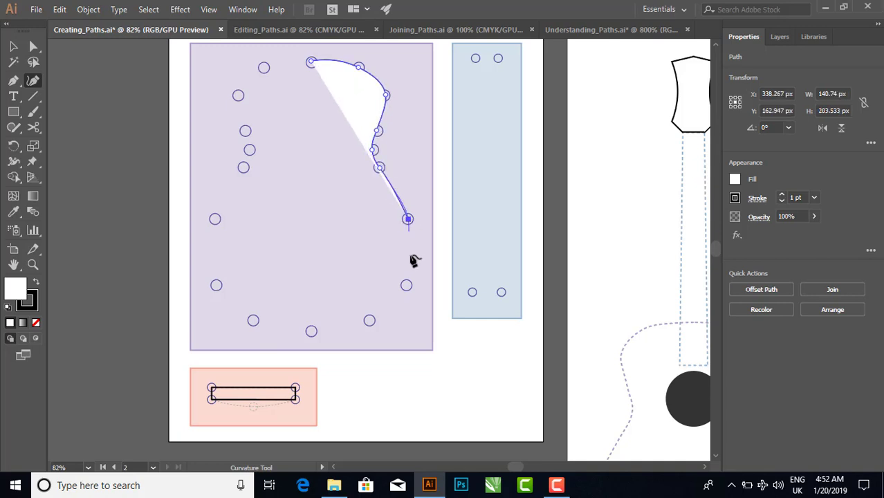
click(407, 287)
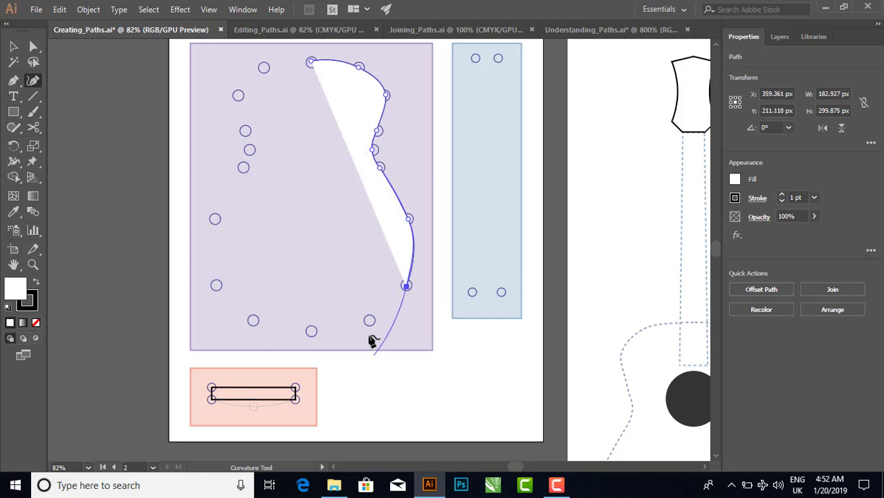
click(369, 321)
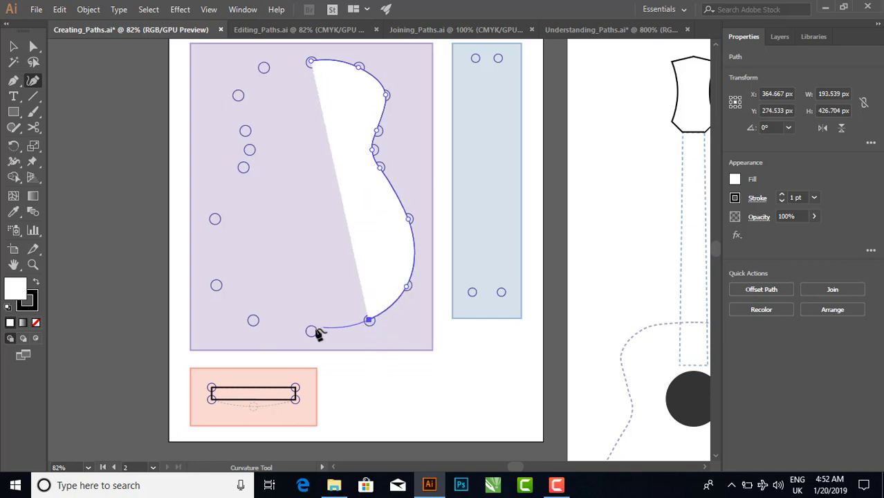
- Continue the body outline along the bottom and left side, closing it at the starting anchor
click(312, 331)
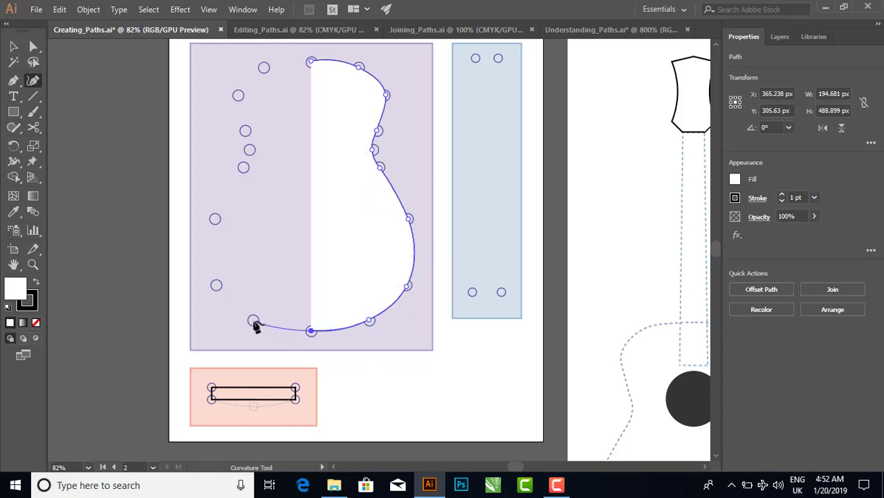
click(253, 321)
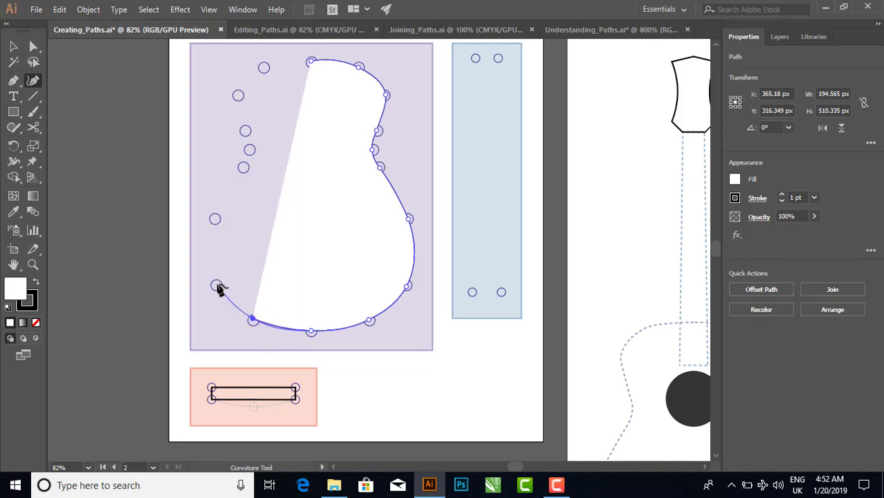
click(217, 287)
click(214, 220)
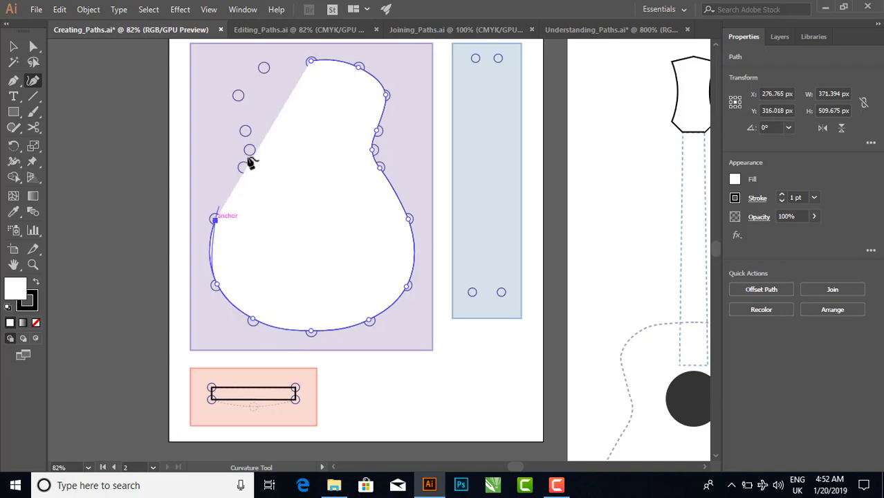
click(242, 166)
click(248, 149)
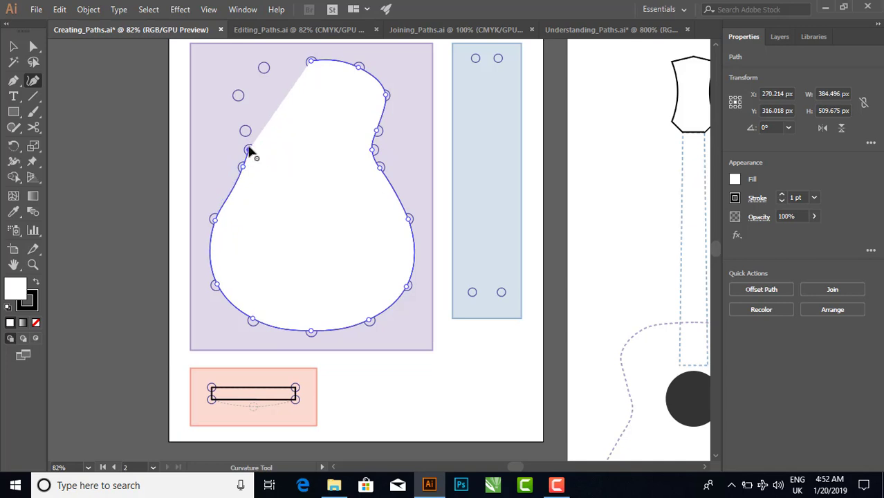
click(245, 130)
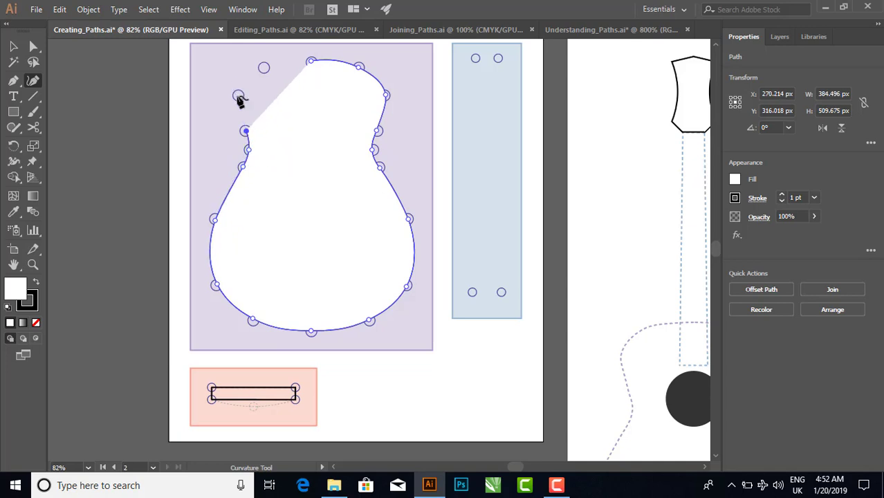
click(238, 96)
click(262, 66)
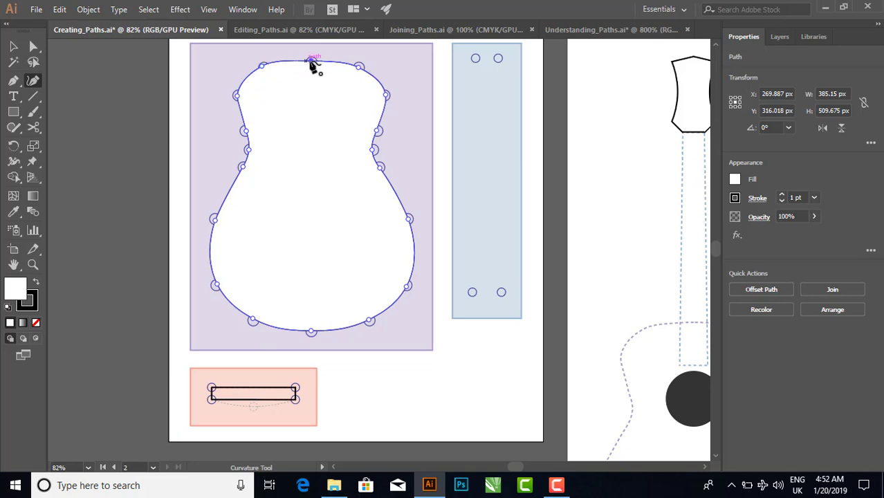
click(311, 62)
- Set the guitar body's fill to None, deselect it, and undo the stray anchor point
click(735, 180)
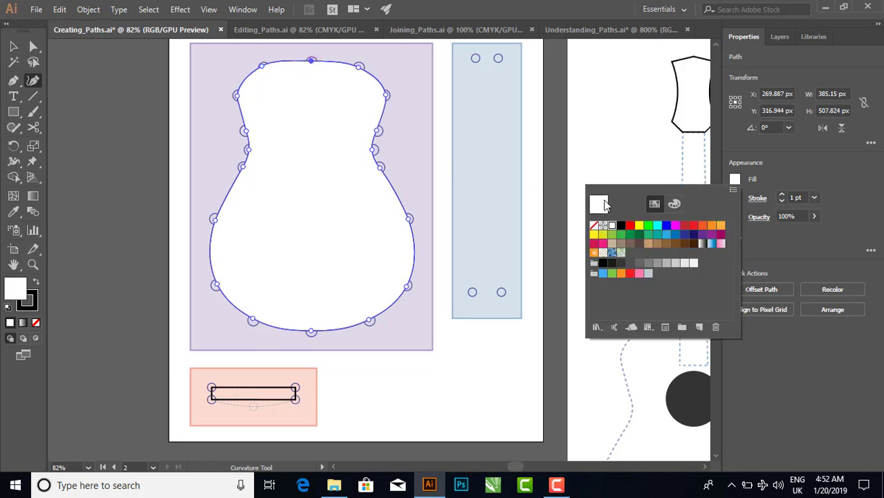
click(594, 225)
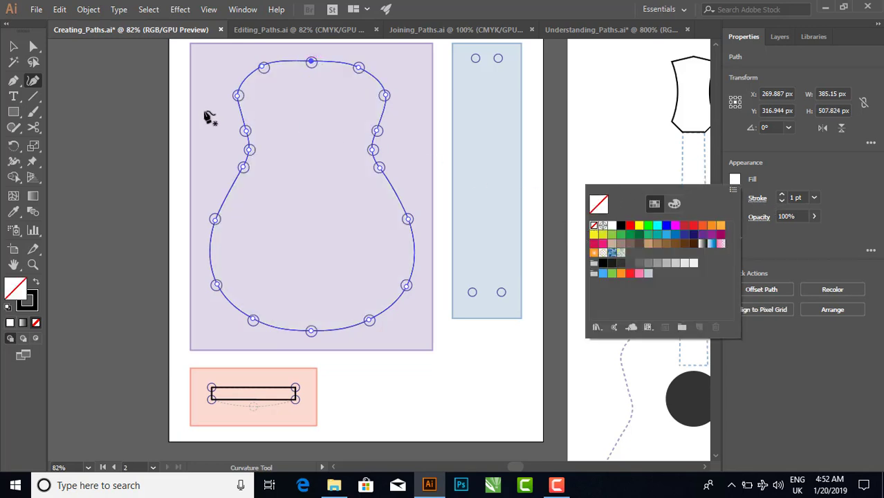
click(14, 47)
click(99, 104)
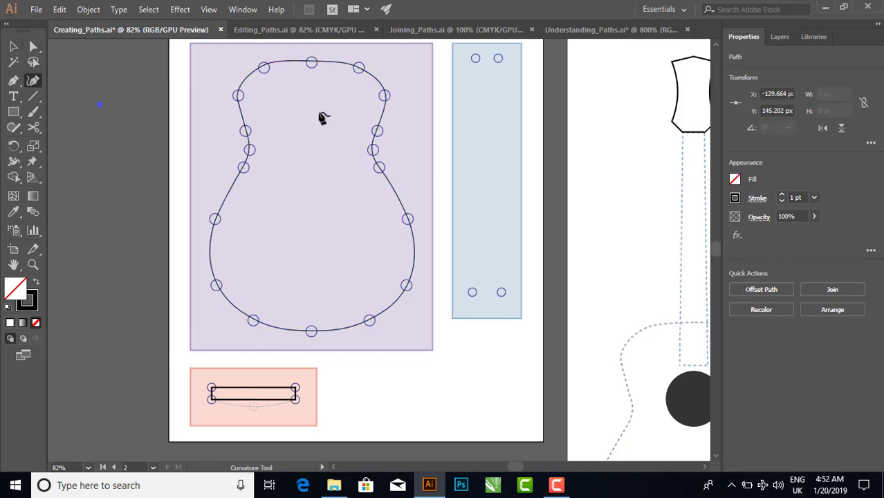
key(ctrl+z)
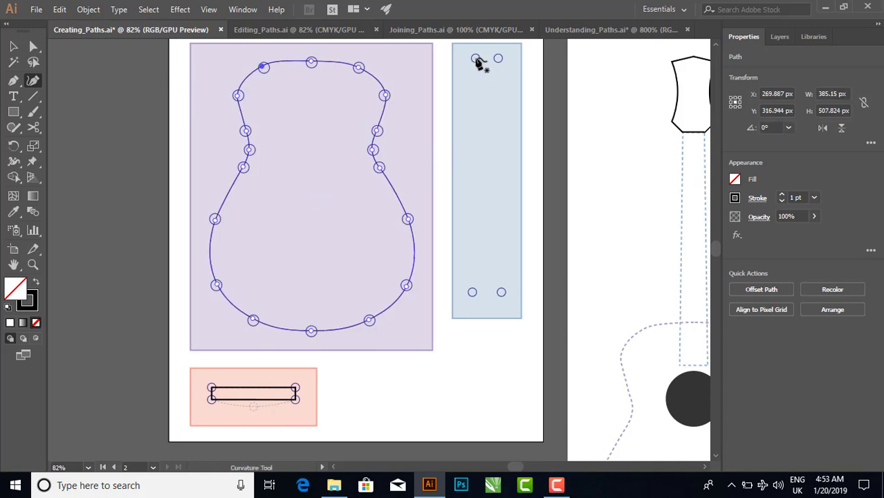
- Trace a closed four-corner neck path, about 61 × 443 px, through the blue template's circles
click(476, 59)
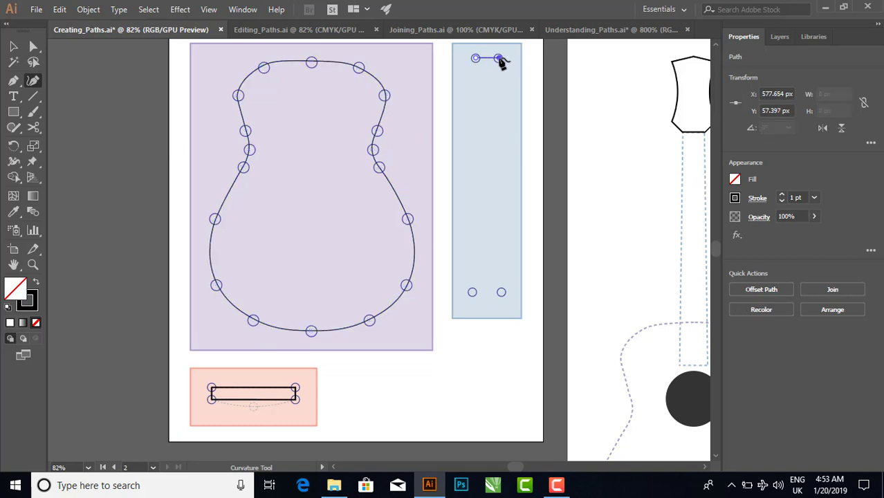
click(500, 59)
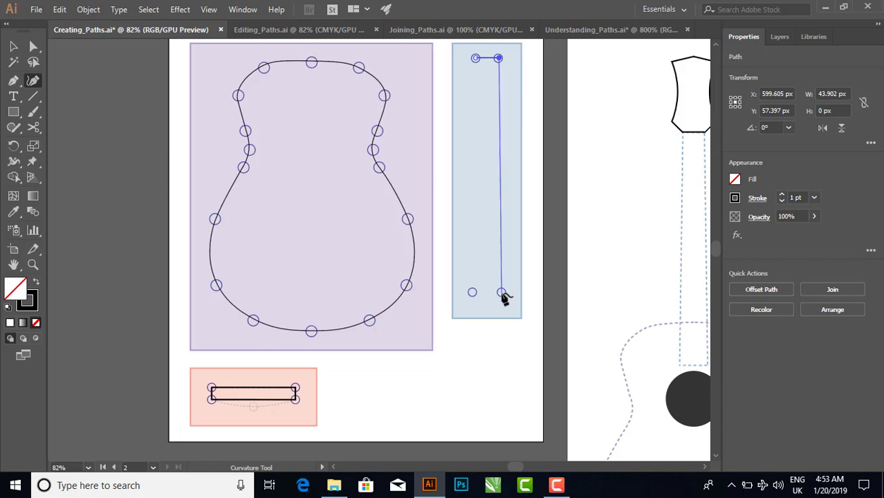
click(502, 293)
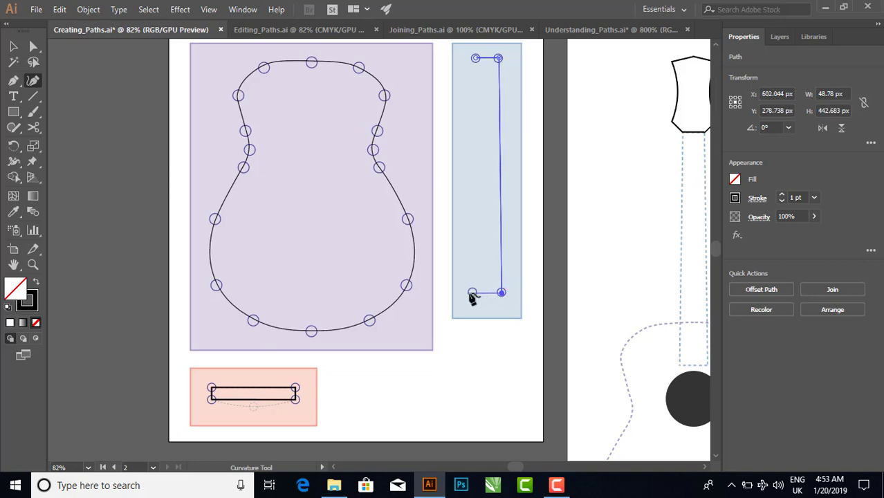
click(472, 293)
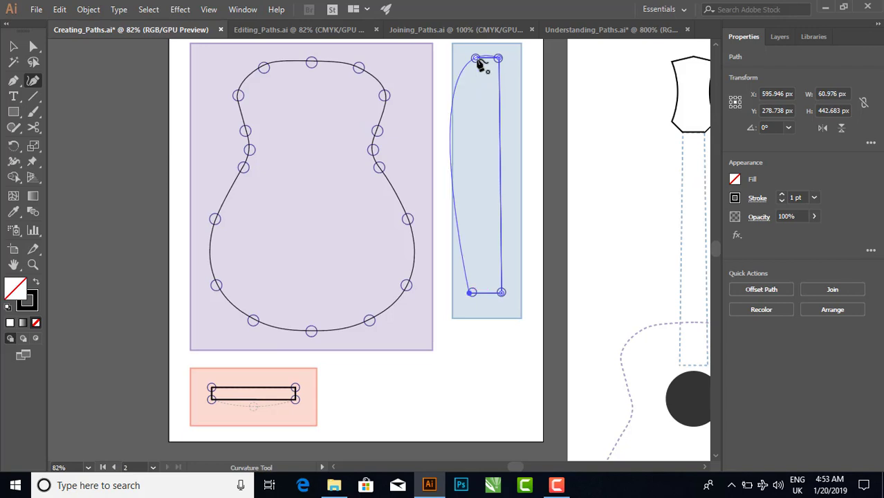
click(476, 59)
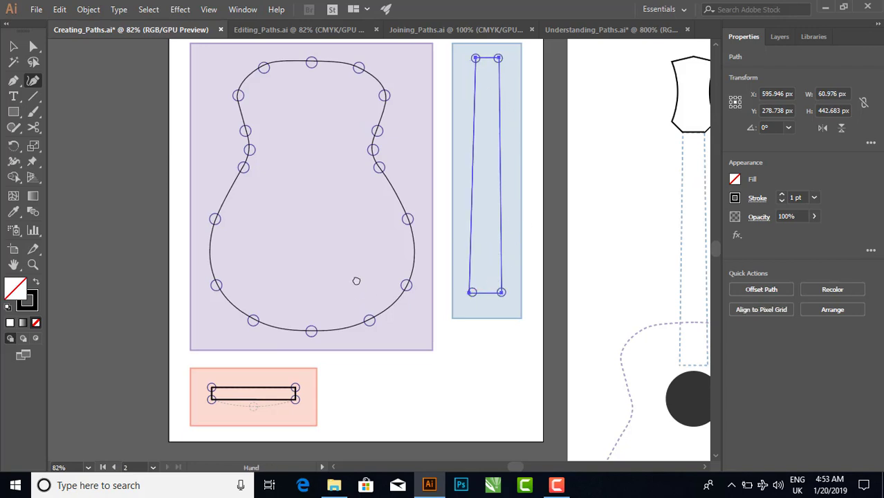
- Drag the bridge rectangle's bottom segment down into a gentle curve with Direct Selection
scroll(355, 291, down, 3)
scroll(355, 290, down, 1)
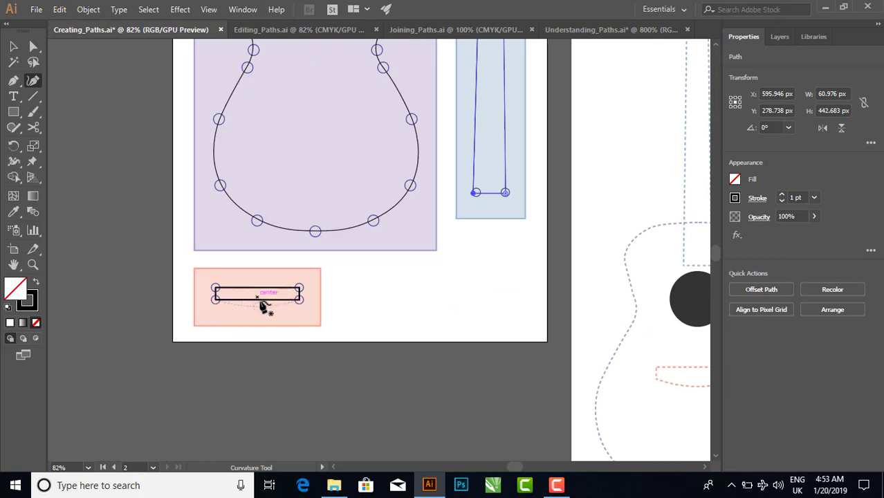
click(261, 303)
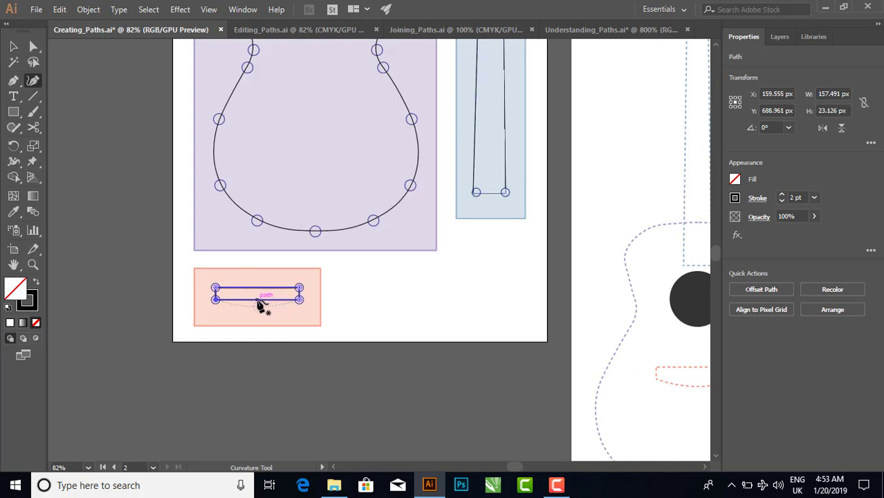
click(35, 49)
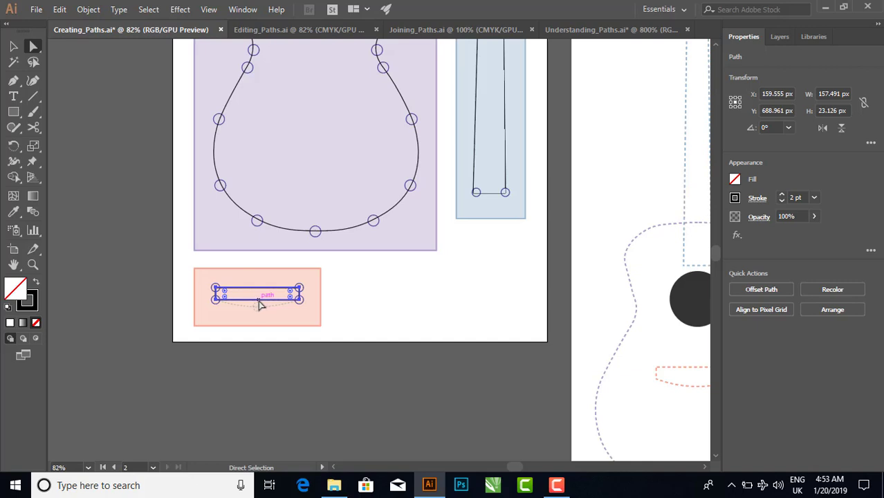
click(259, 305)
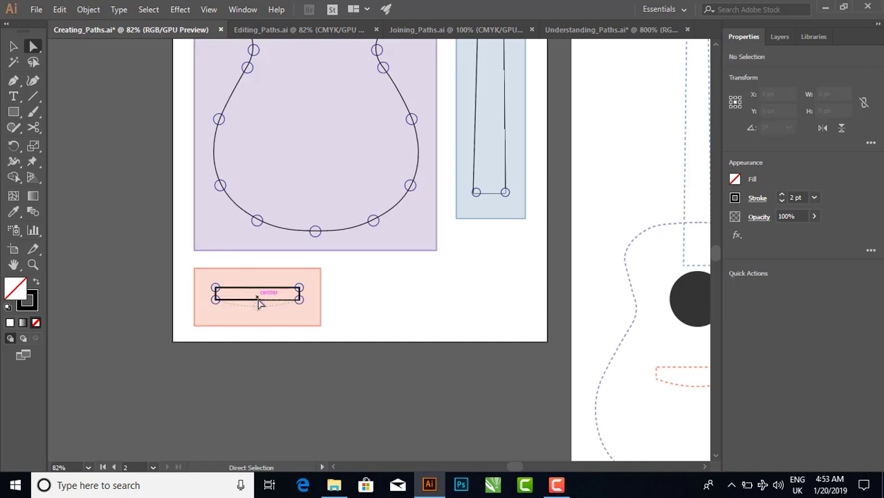
click(260, 304)
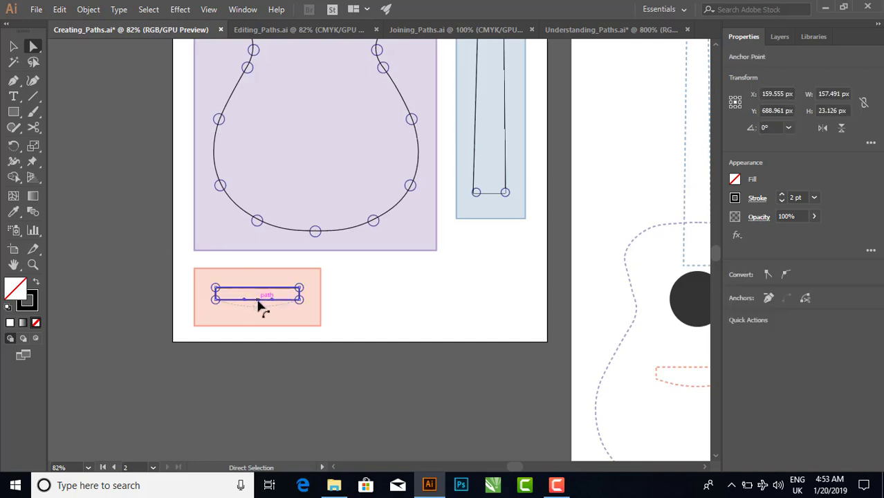
drag(258, 307, 260, 312)
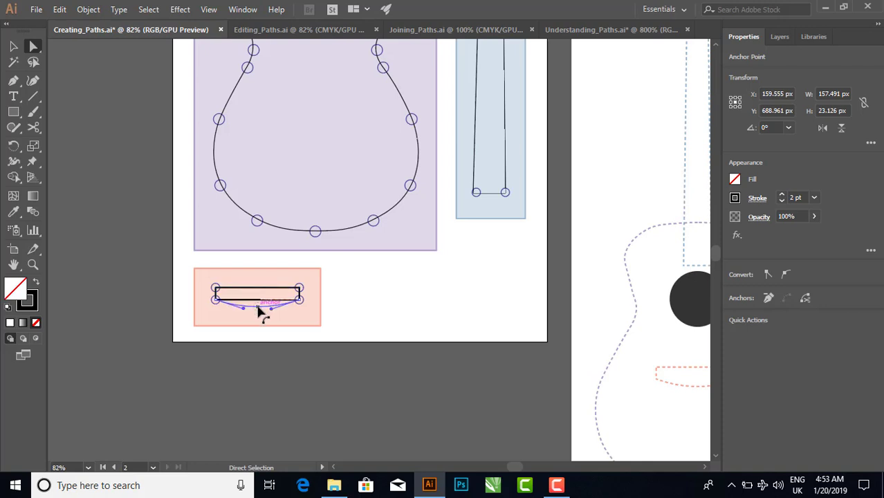
drag(258, 311, 258, 311)
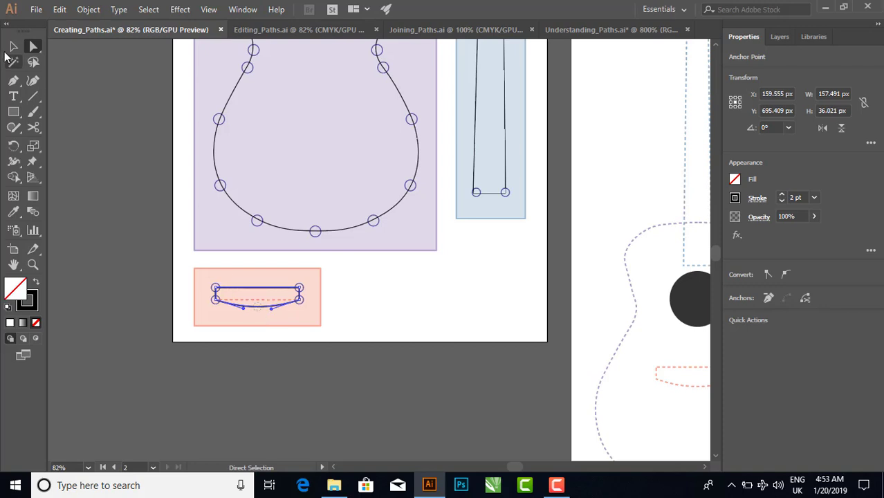
- Move the traced body, neck and bridge onto the guitar outline, then open Editing_Paths.ai
click(13, 46)
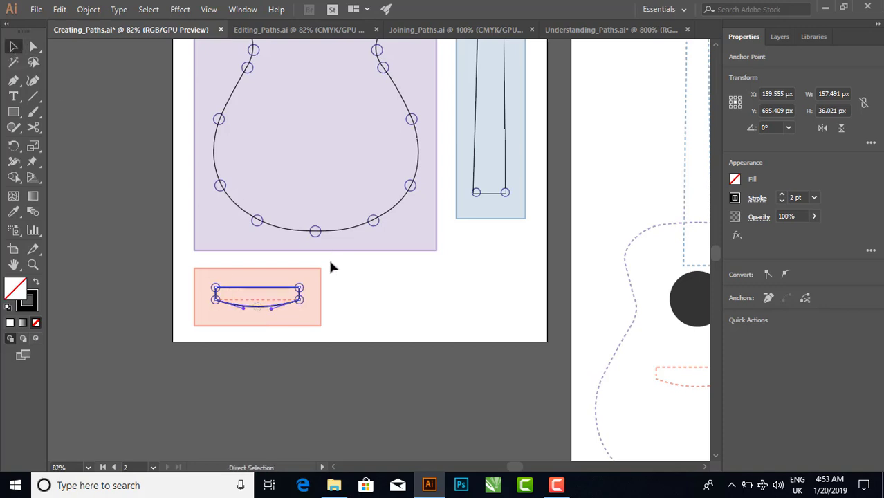
key(ctrl+minus)
drag(528, 274, 287, 292)
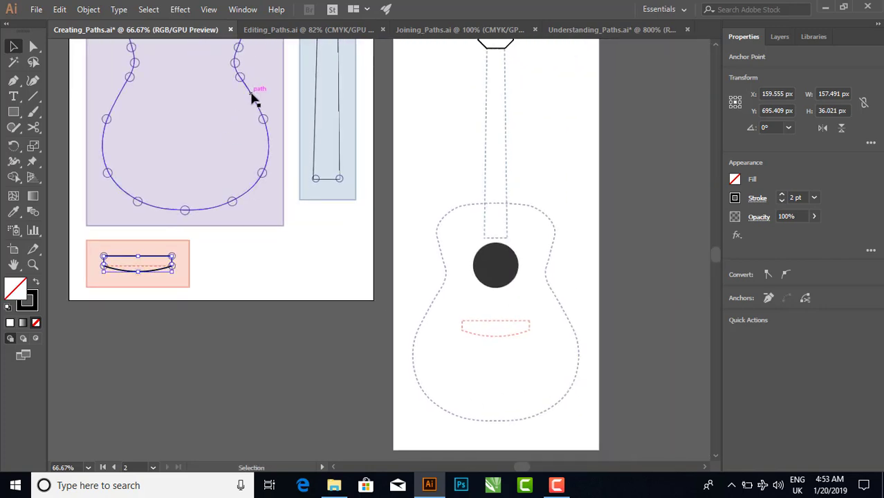
drag(252, 99, 561, 310)
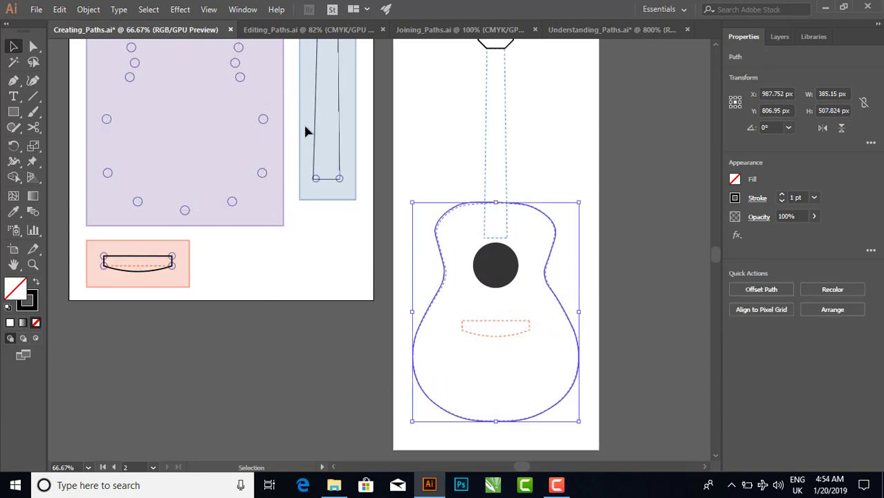
drag(351, 119, 507, 179)
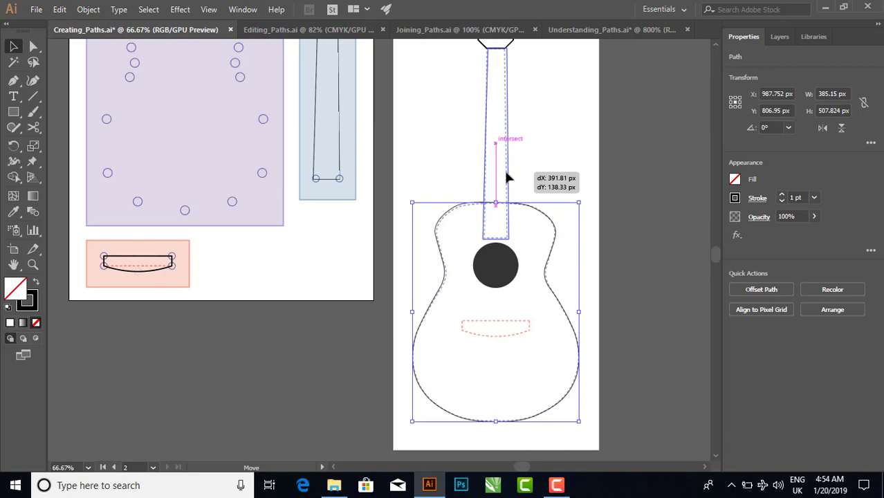
drag(508, 178, 510, 179)
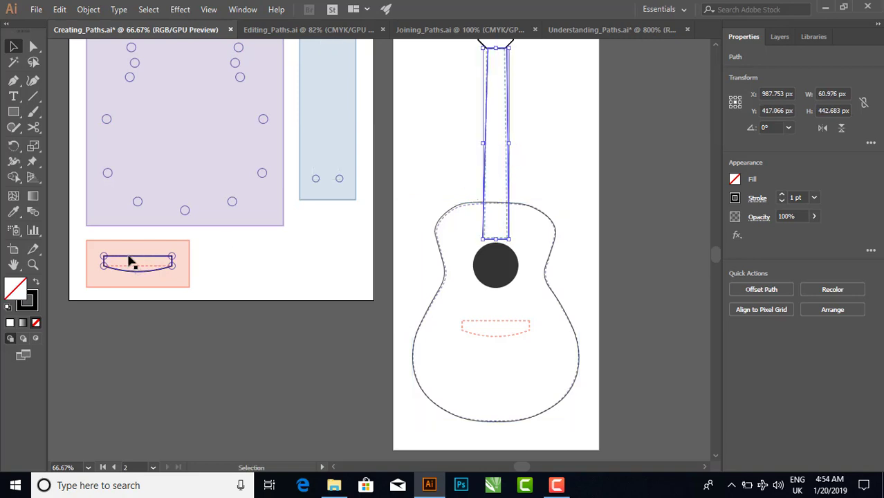
mouse_move(141, 267)
mouse_down()
mouse_move(482, 323)
mouse_move(487, 330)
mouse_up()
drag(527, 155, 474, 265)
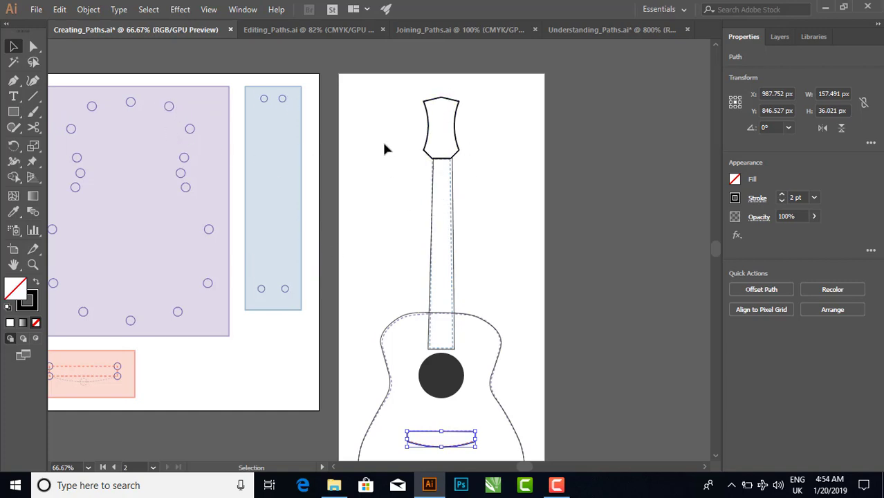
click(268, 30)
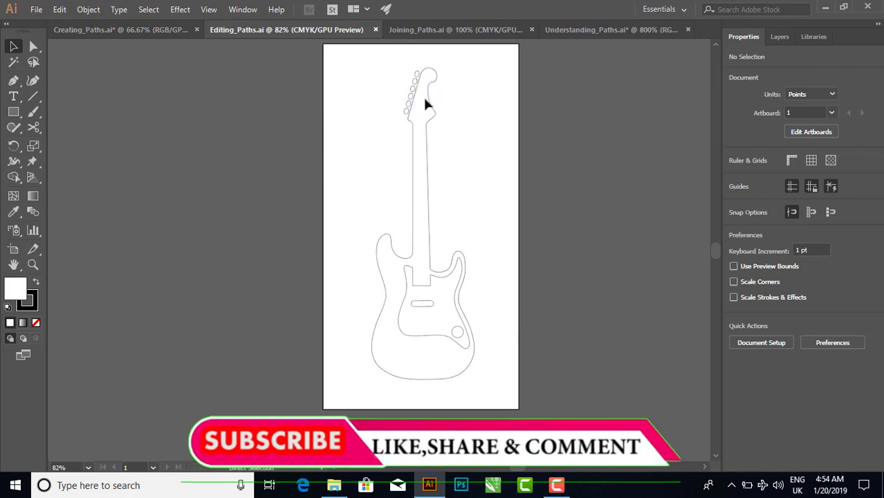
- Zoom to the headstock and drag an anchor's handle to deepen its right-side inward curve
key(ctrl+plus)
key(ctrl+plus)
key(ctrl+plus)
drag(430, 146, 340, 370)
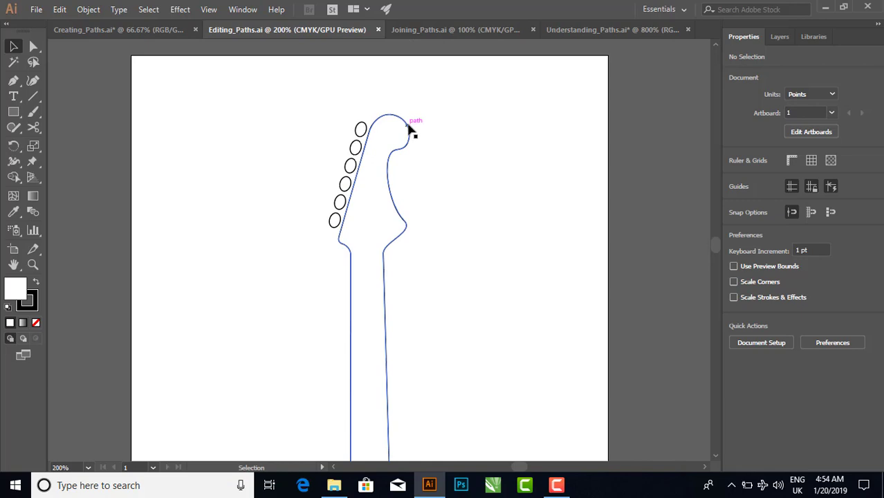
click(408, 131)
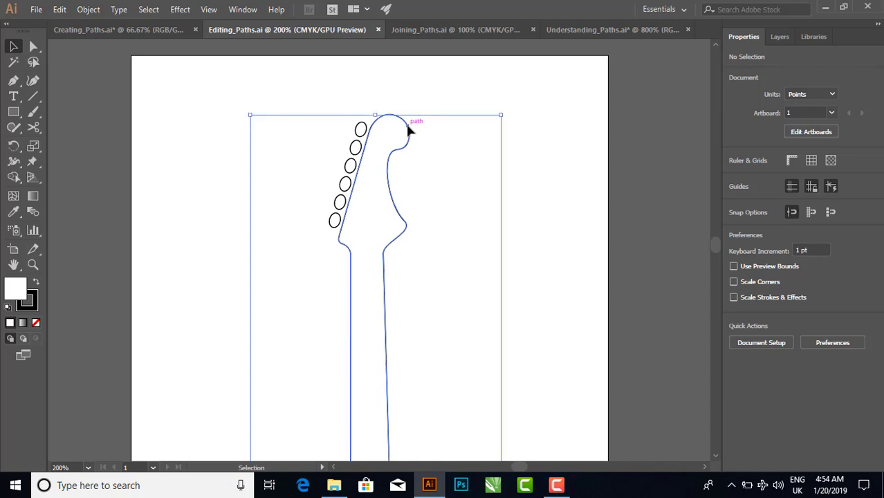
click(33, 46)
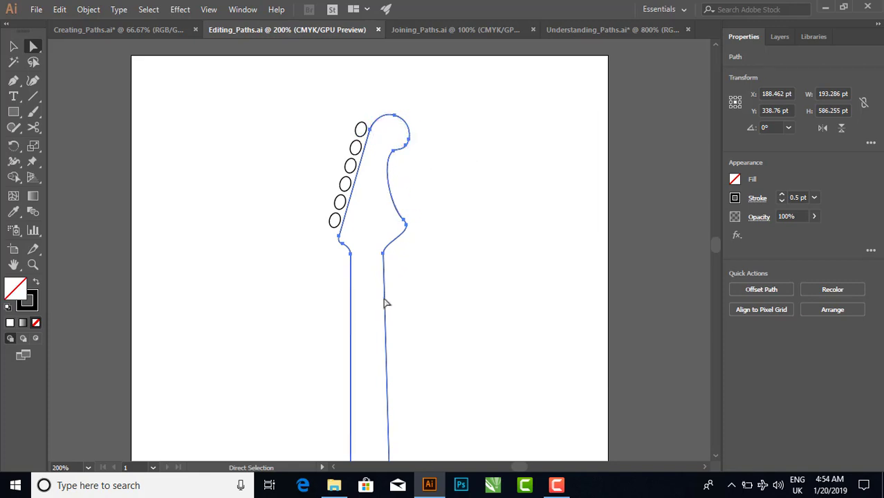
click(394, 152)
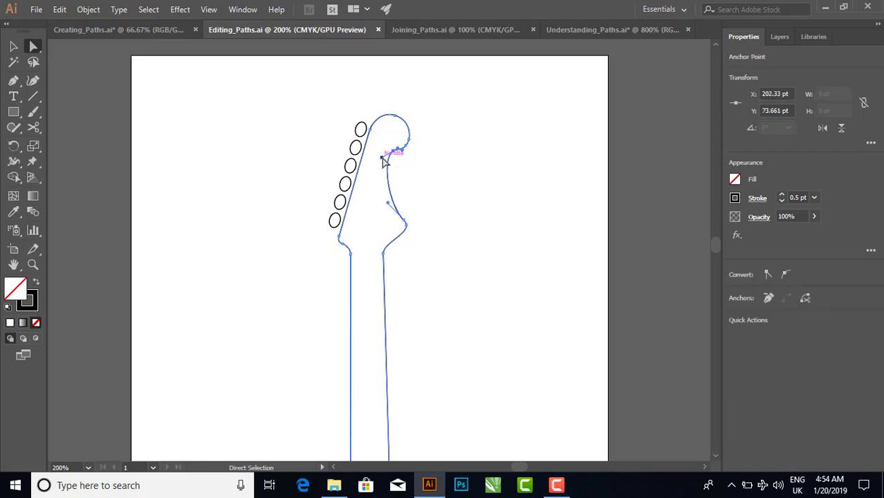
mouse_move(382, 158)
mouse_down()
mouse_move(389, 177)
mouse_move(408, 182)
mouse_move(398, 194)
mouse_move(371, 190)
mouse_move(401, 184)
mouse_move(374, 181)
mouse_move(382, 212)
mouse_up()
click(406, 222)
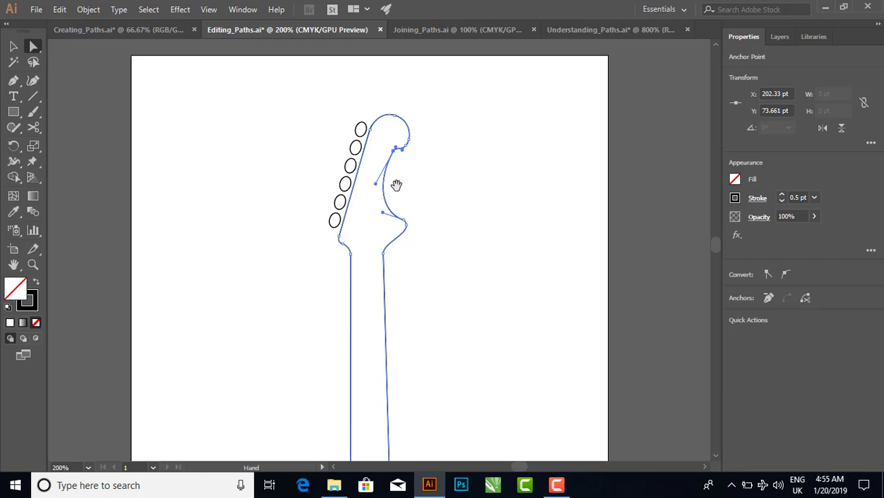
drag(397, 184, 397, 125)
- Pull the neck pocket's bottom edge upward and distort the small round knob's circle
drag(385, 223, 385, 123)
drag(377, 201, 375, 126)
scroll(375, 126, down, 3)
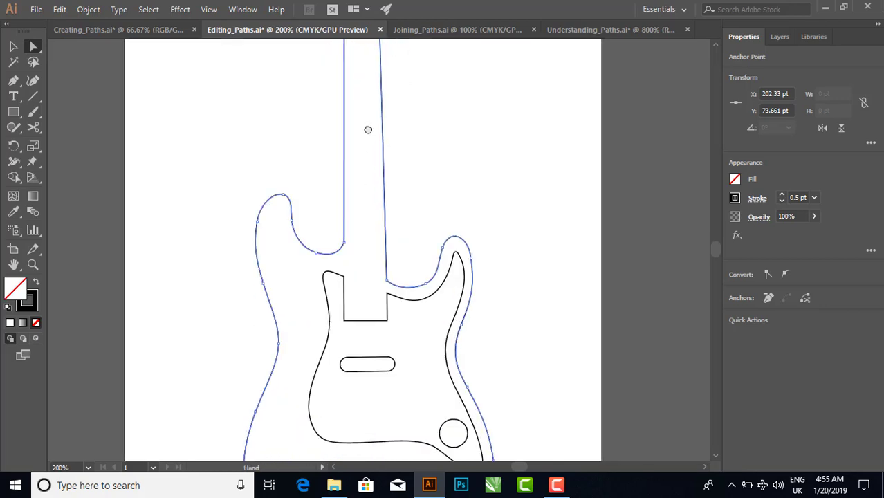
scroll(369, 132, down, 2)
scroll(371, 143, down, 2)
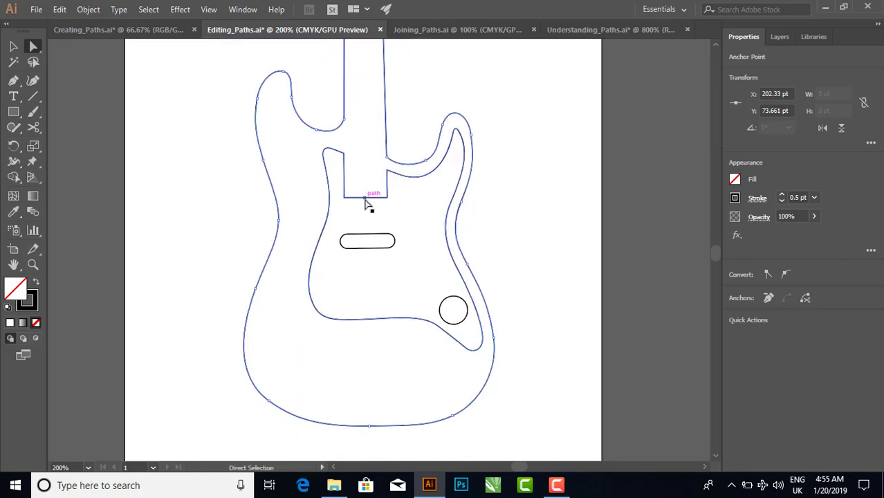
mouse_move(366, 200)
mouse_down()
mouse_move(366, 187)
mouse_move(361, 225)
mouse_move(348, 223)
mouse_move(392, 227)
mouse_up()
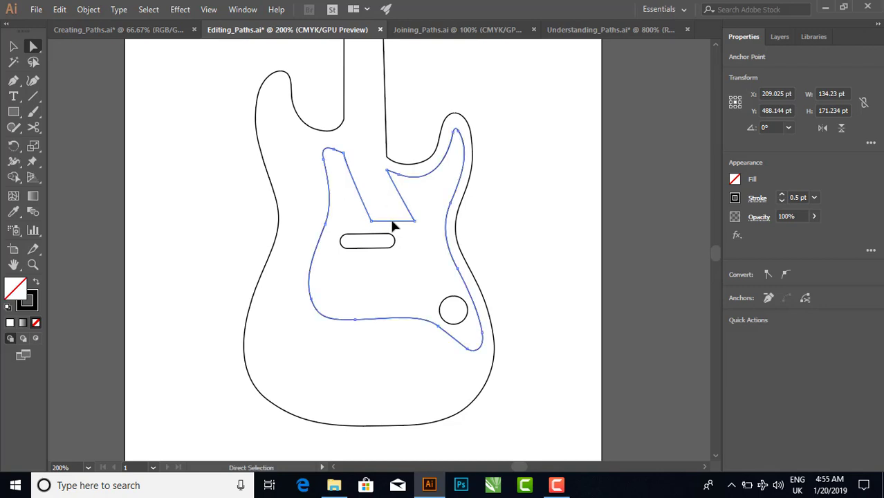
click(446, 302)
drag(446, 302, 438, 296)
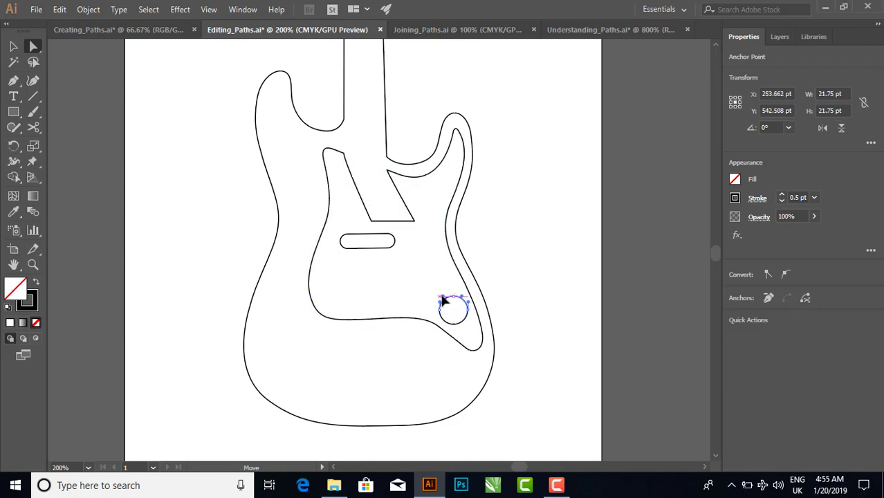
drag(410, 331, 410, 332)
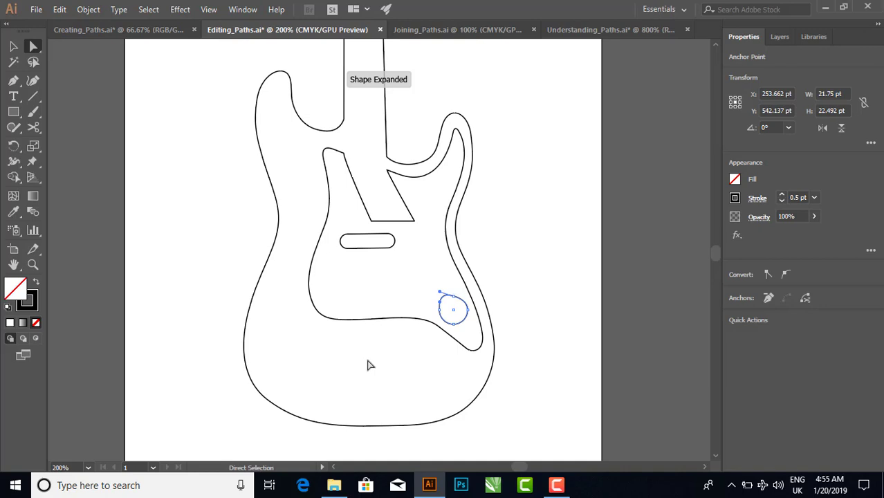
- Drag the pickup slot's right anchor down into a V point, then open Joining_Paths.ai
click(368, 249)
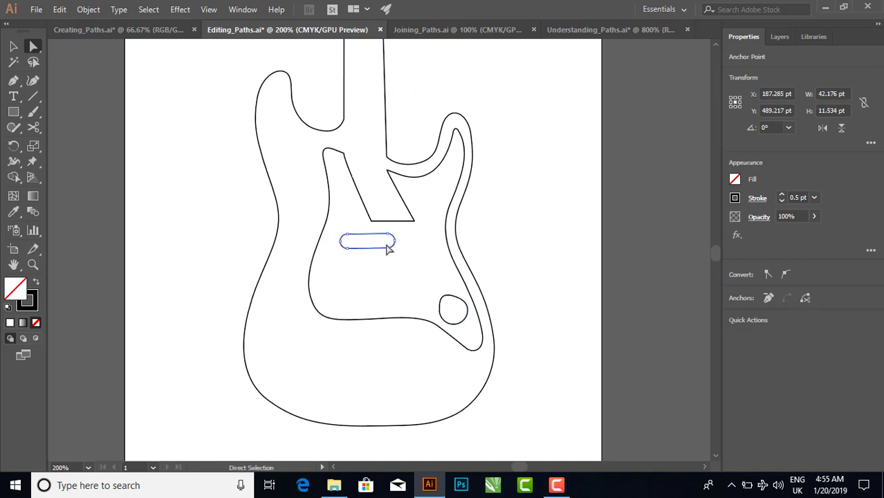
drag(394, 243, 369, 274)
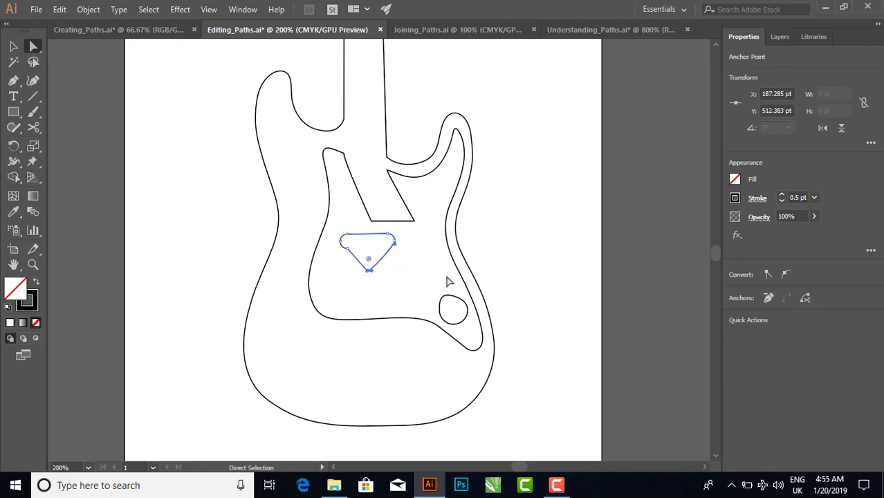
drag(463, 152, 444, 227)
drag(435, 169, 452, 306)
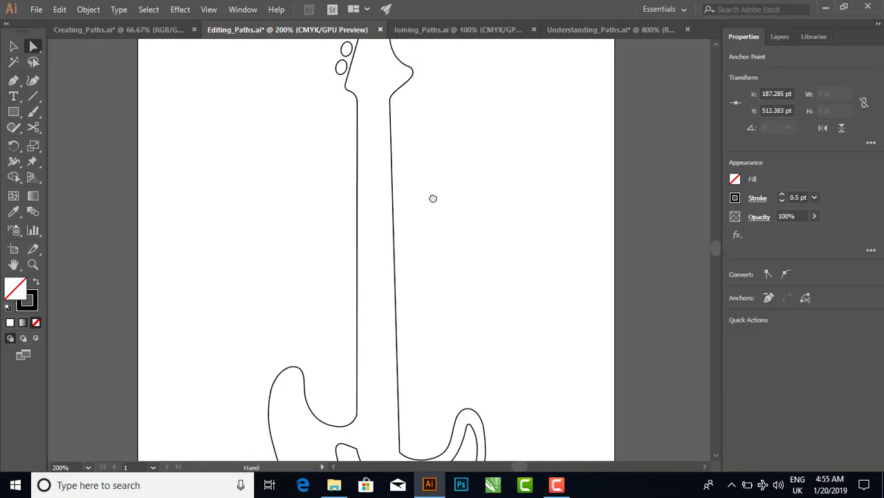
drag(433, 199, 444, 271)
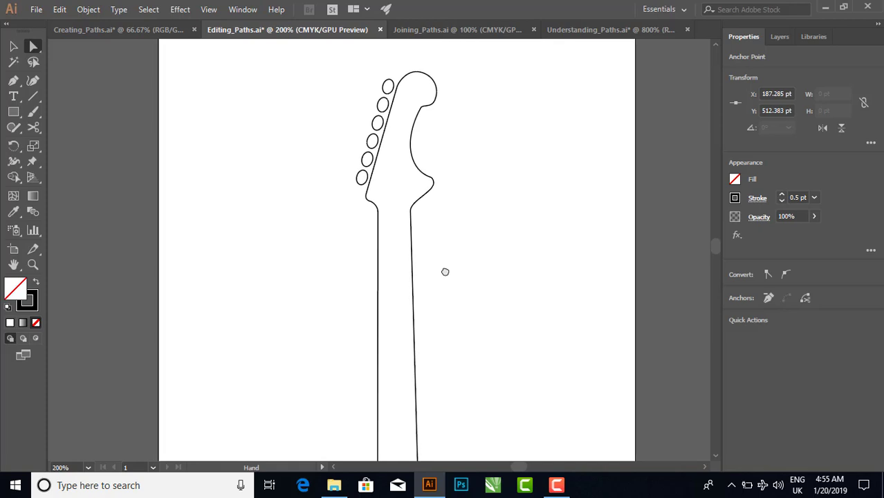
click(434, 31)
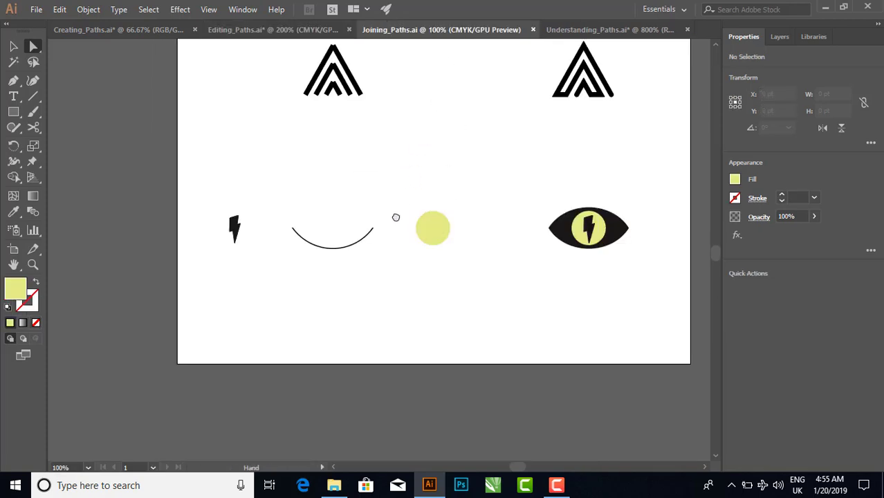
- Zoom in on the left A logo, undoing an accidental move of its right stroke
drag(396, 218, 391, 236)
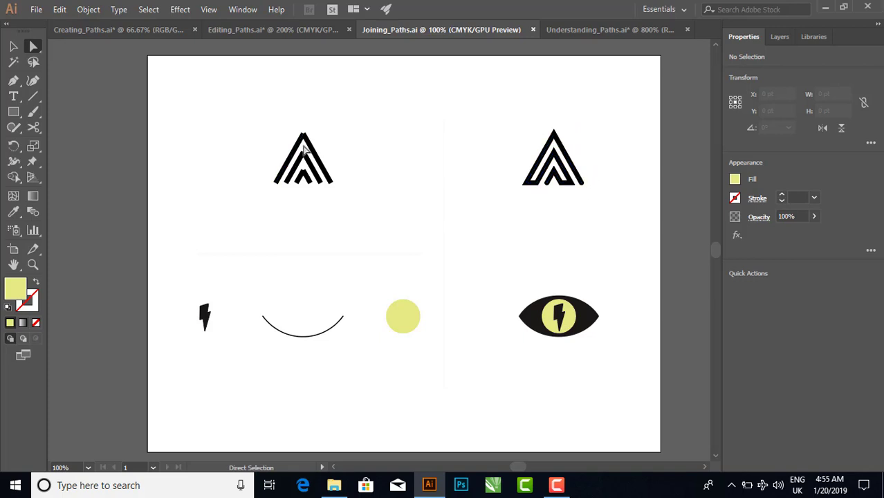
click(13, 46)
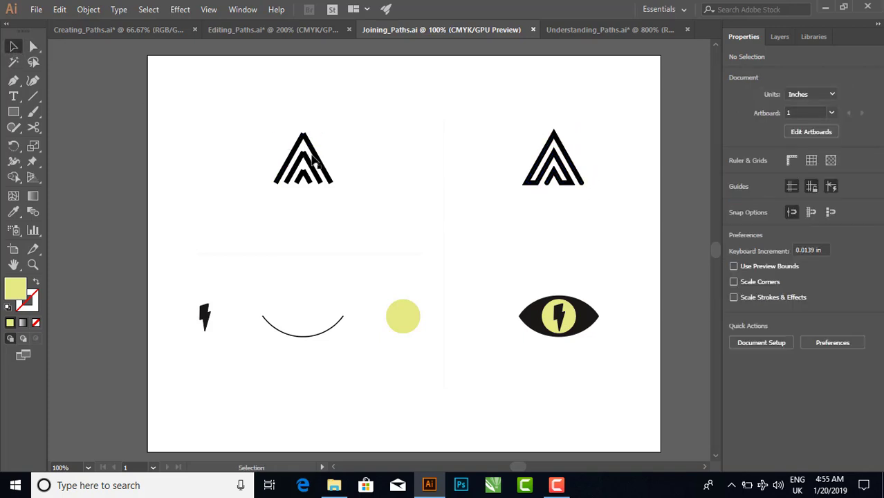
drag(315, 157, 330, 157)
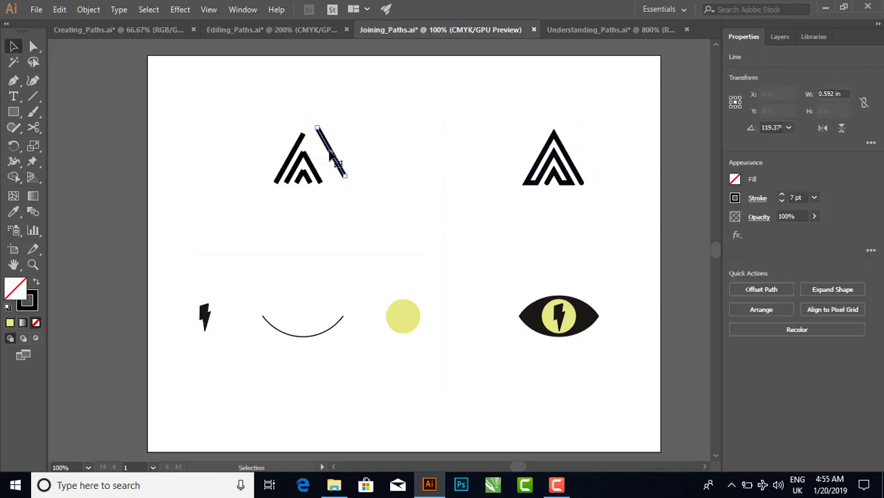
key(ctrl+z)
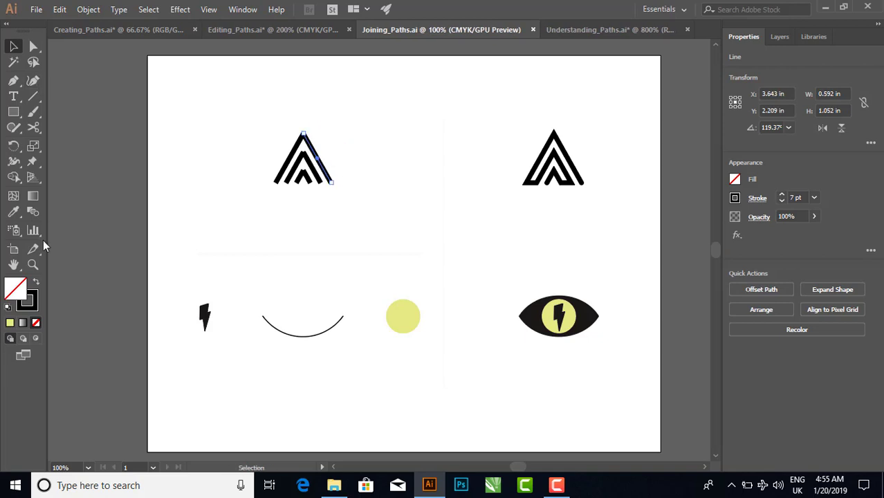
click(31, 264)
drag(260, 159, 383, 258)
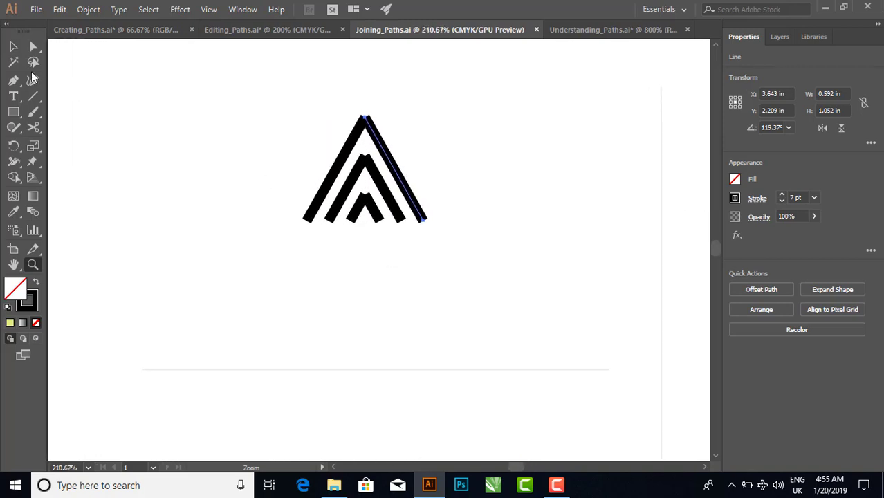
- Join the outer chevron's two strokes into a single path
click(13, 48)
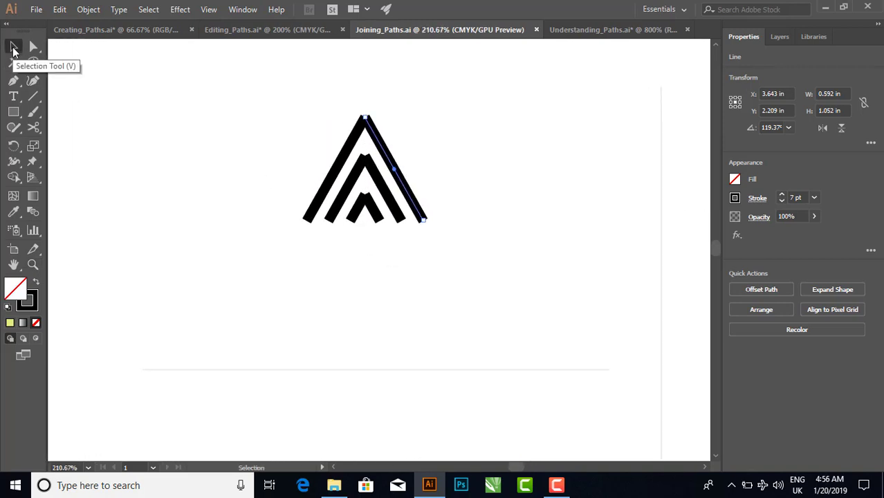
click(255, 87)
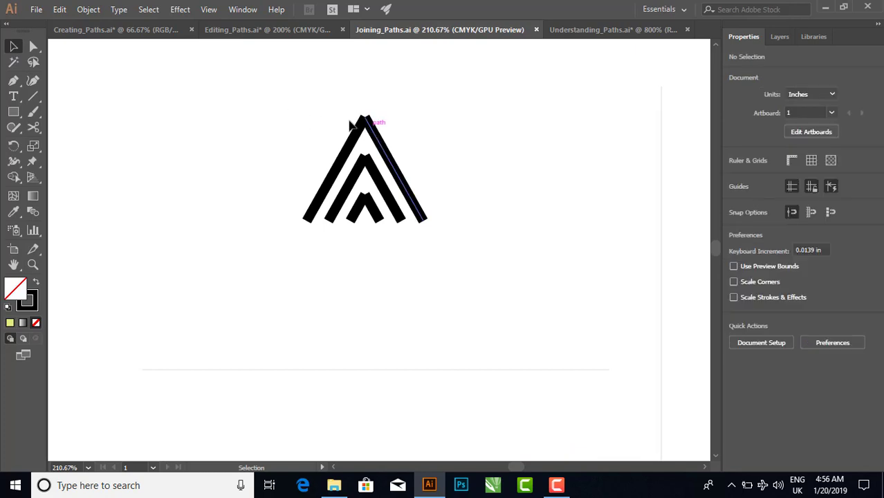
drag(312, 89, 405, 136)
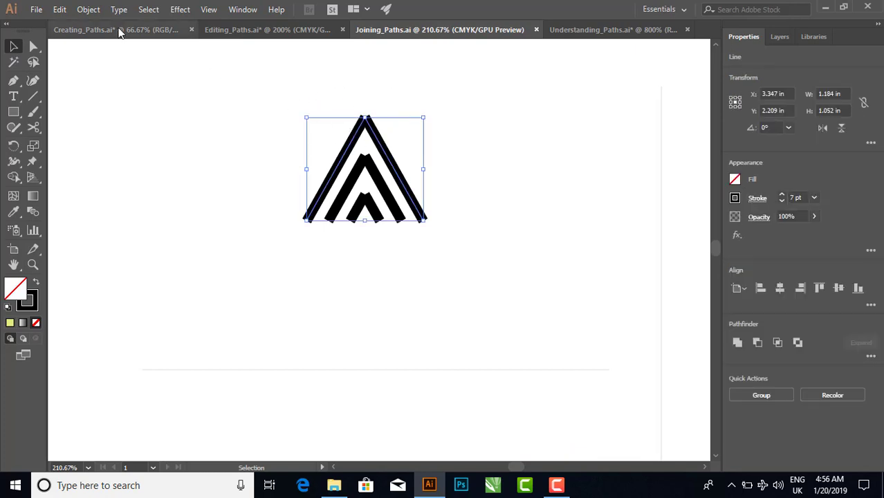
click(89, 11)
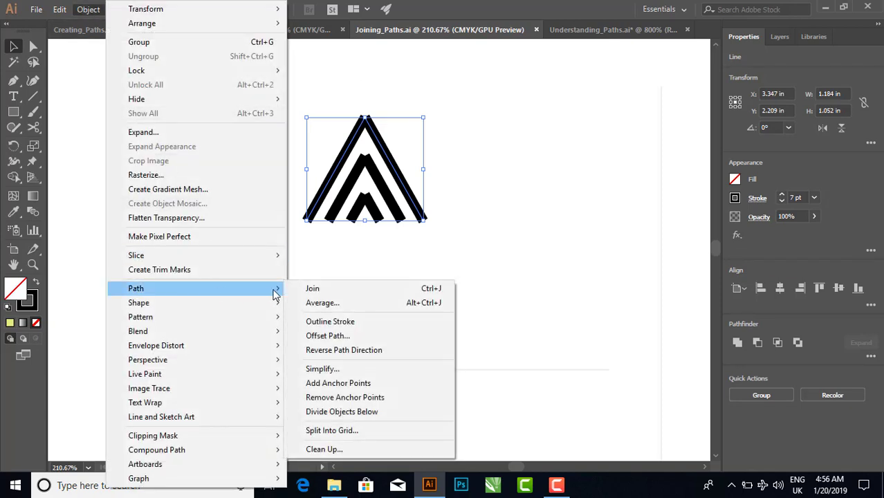
mouse_move(173, 289)
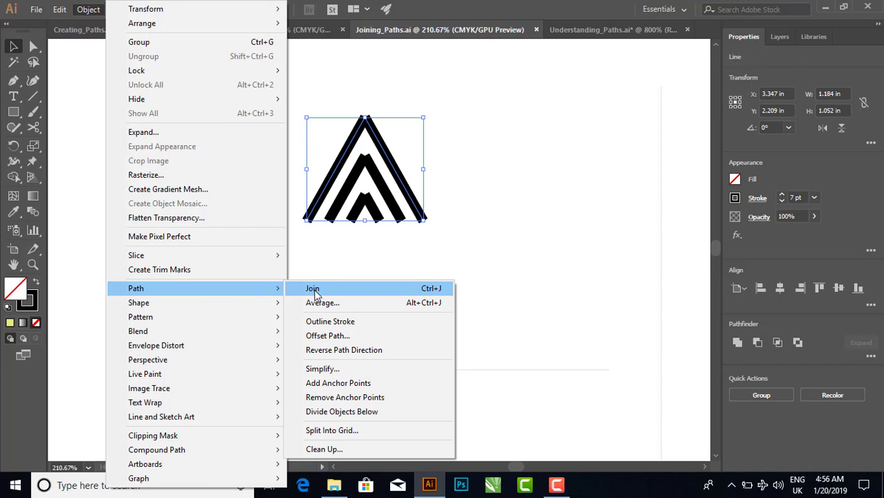
click(435, 292)
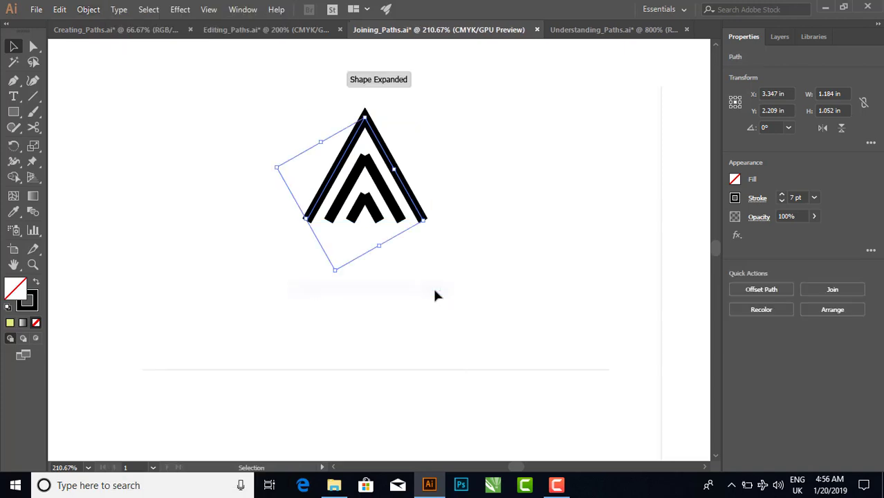
- Join the middle and inner chevrons' stroke pairs into single paths with Ctrl+J
click(424, 110)
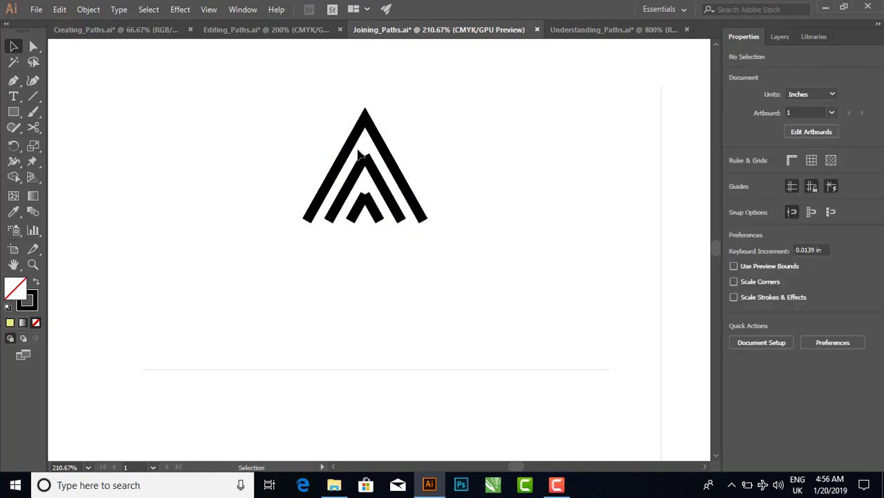
drag(357, 149, 374, 177)
key(a)
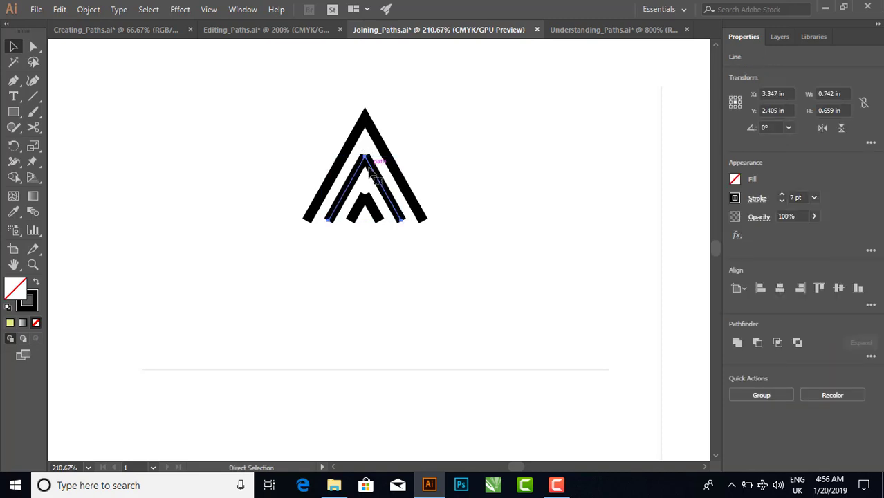
key(ctrl+j)
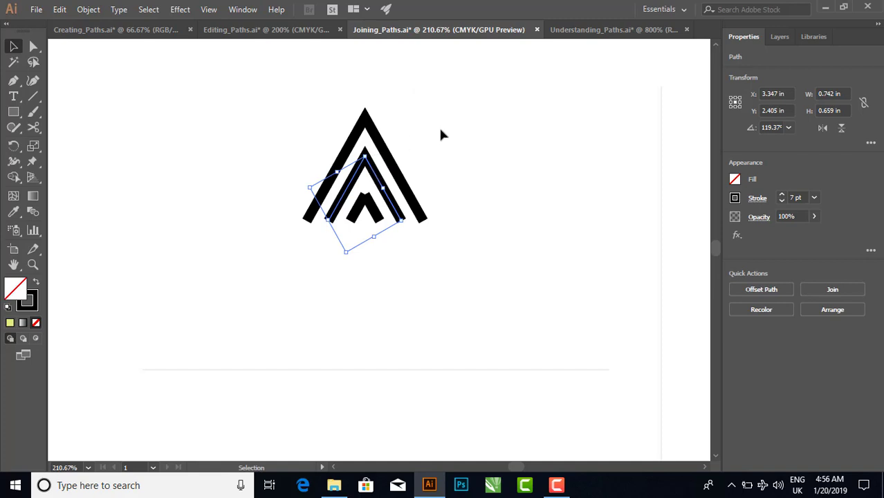
click(366, 188)
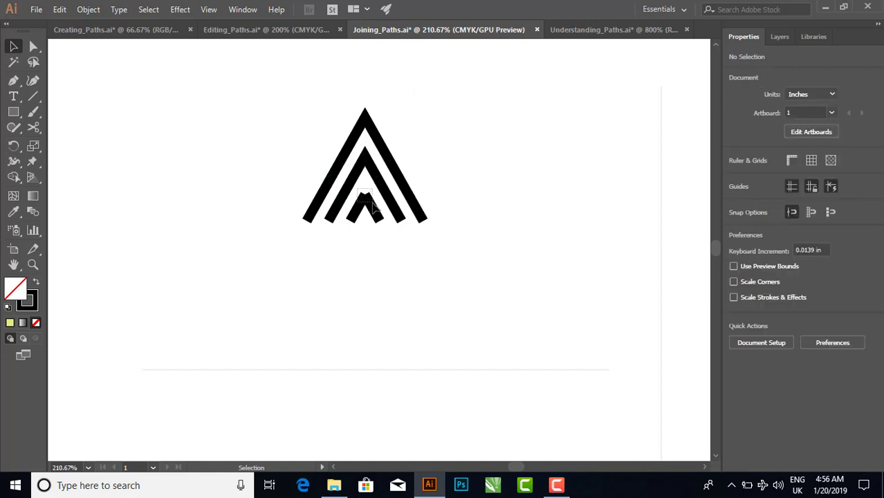
click(372, 205)
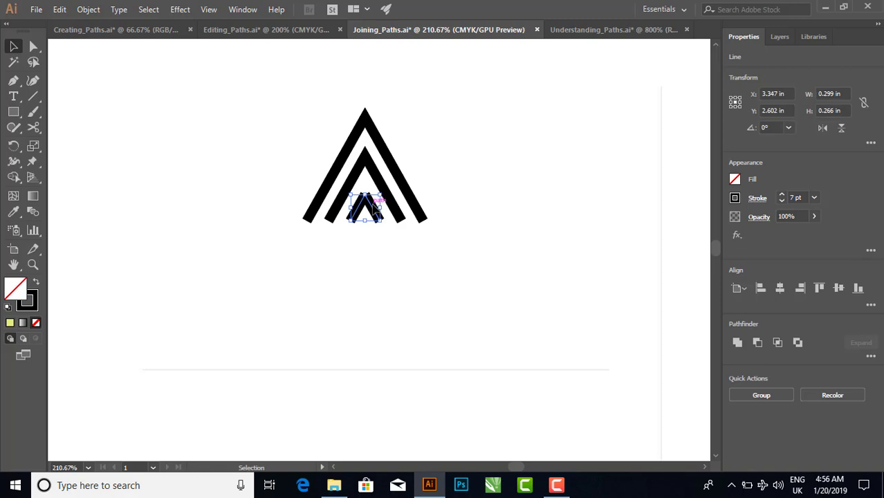
key(ctrl+j)
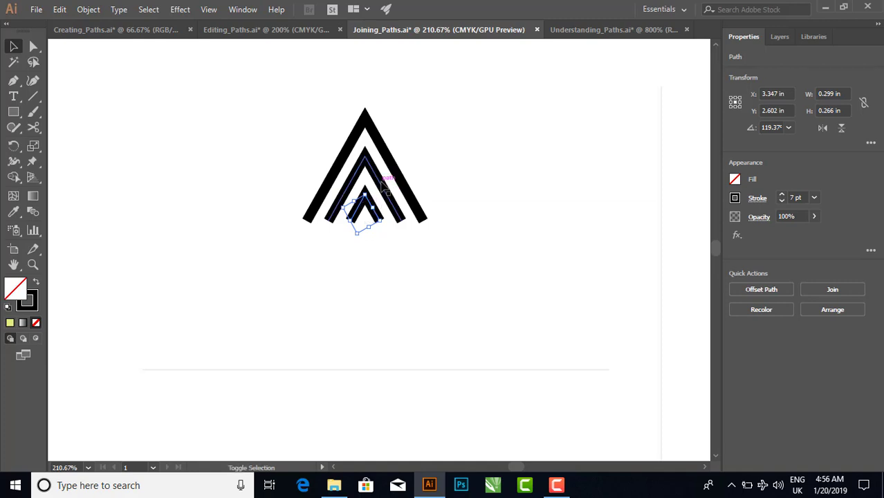
- Join the inner, middle and outer chevrons into one path, then undo the last join
shift+click(382, 182)
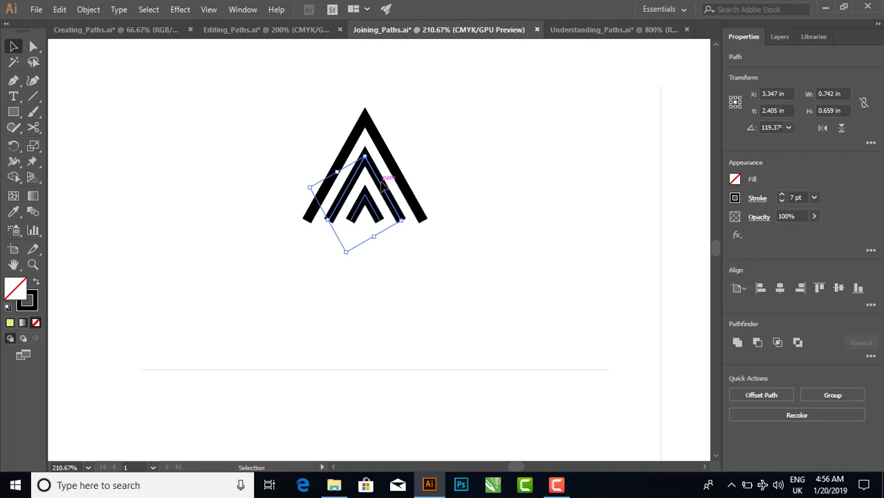
key(ctrl+j)
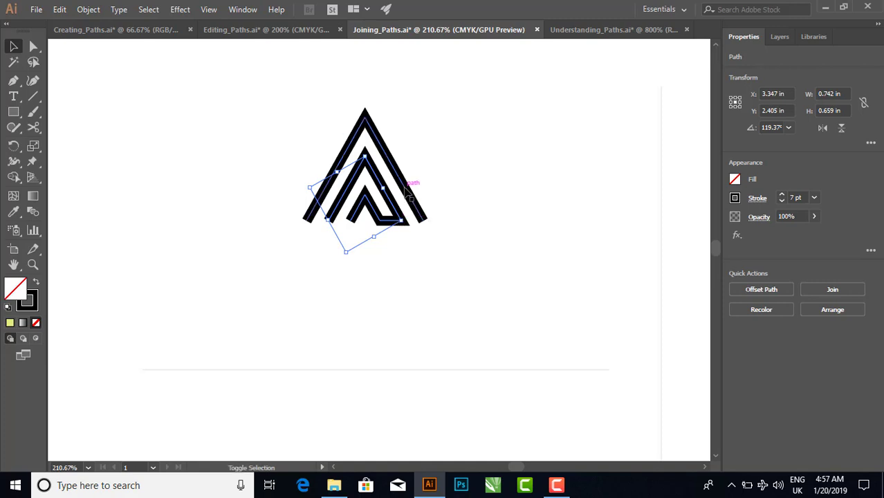
shift+click(407, 193)
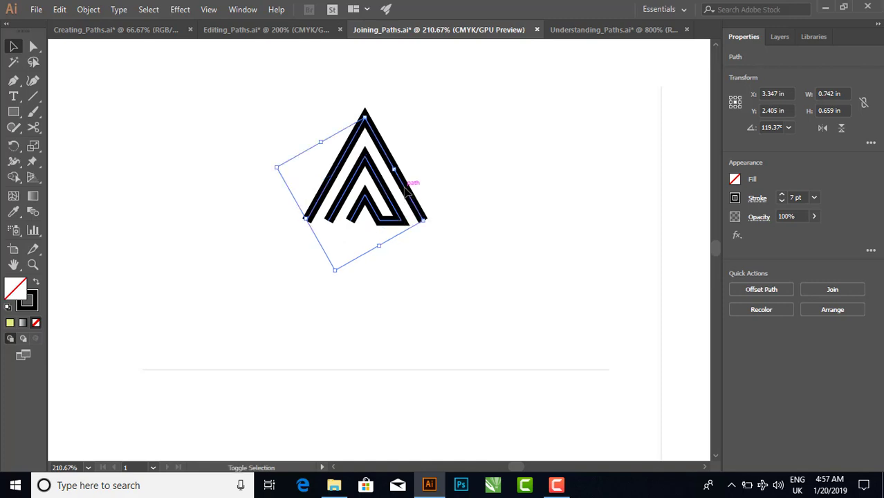
key(ctrl+j)
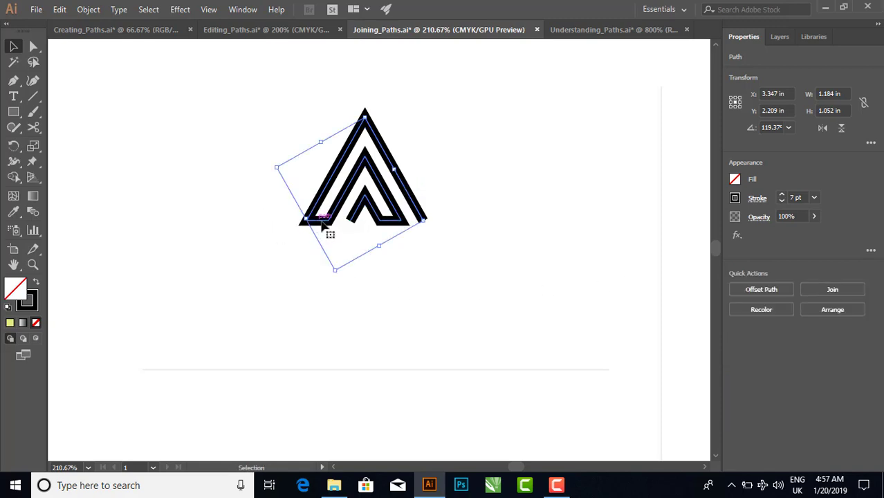
key(ctrl+z)
- Apply Round Cap to the chevron path's stroke, then deselect it
click(758, 199)
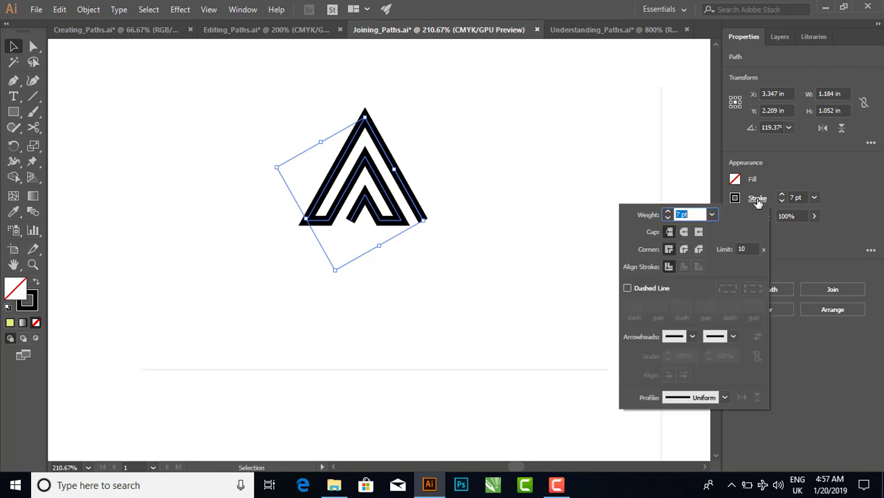
click(684, 233)
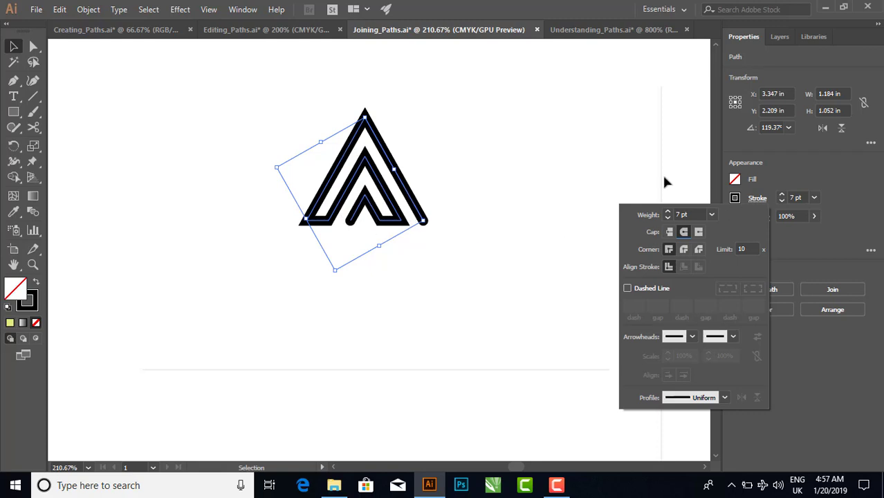
click(583, 180)
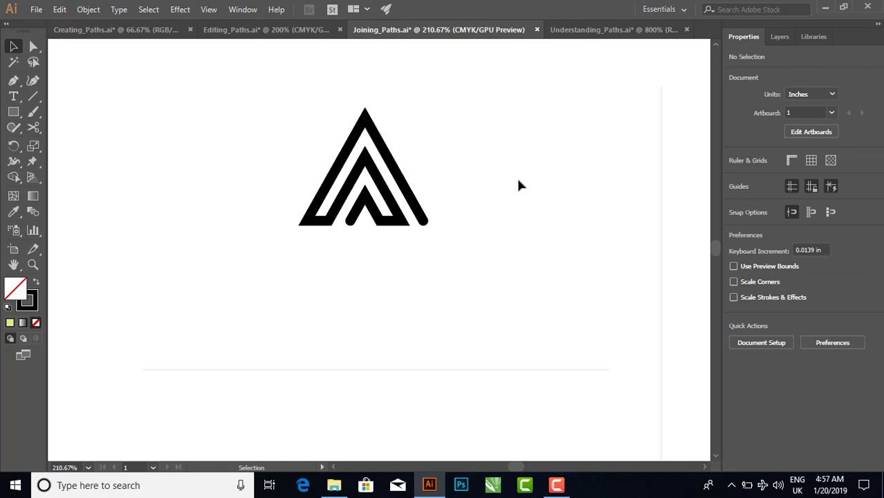
- Copy the curved arc below the A logo
mouse_move(450, 194)
mouse_down()
mouse_move(426, 180)
mouse_move(435, 249)
mouse_up()
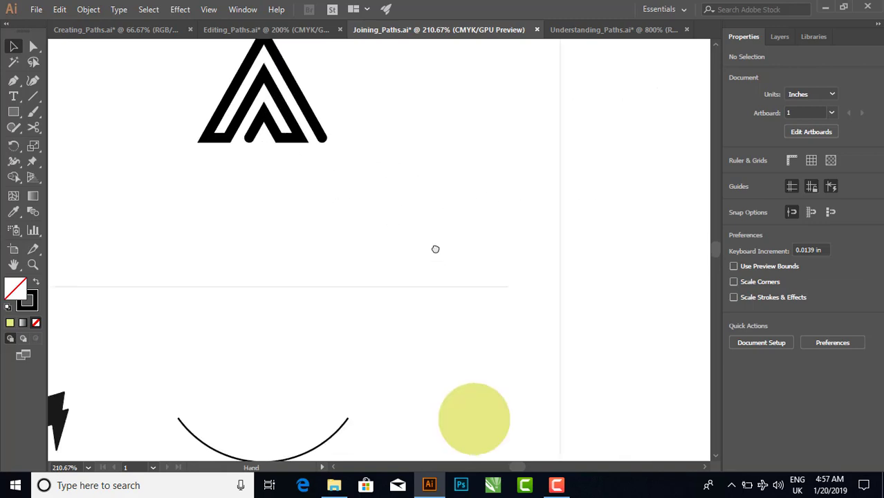
scroll(435, 249, down, 3)
scroll(503, 237, down, 3)
scroll(503, 245, right, 5)
scroll(494, 248, right, 2)
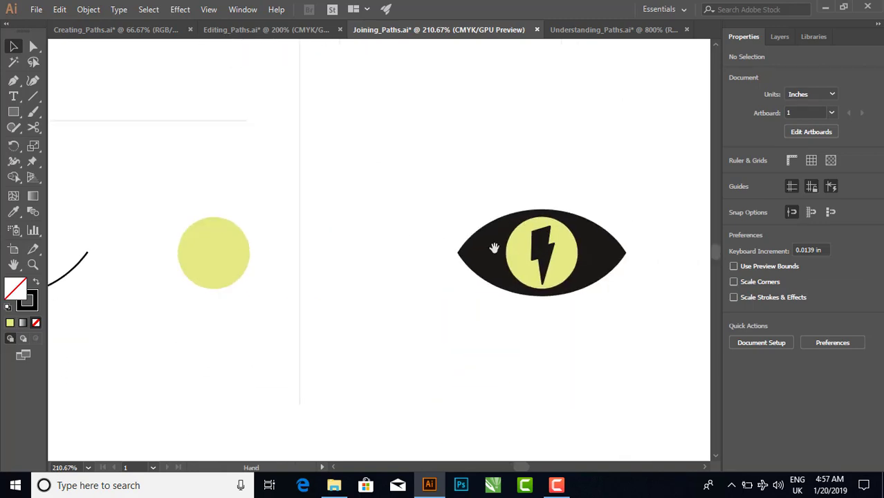
scroll(415, 208, left, 7)
scroll(493, 184, left, 2)
scroll(339, 191, left, 1)
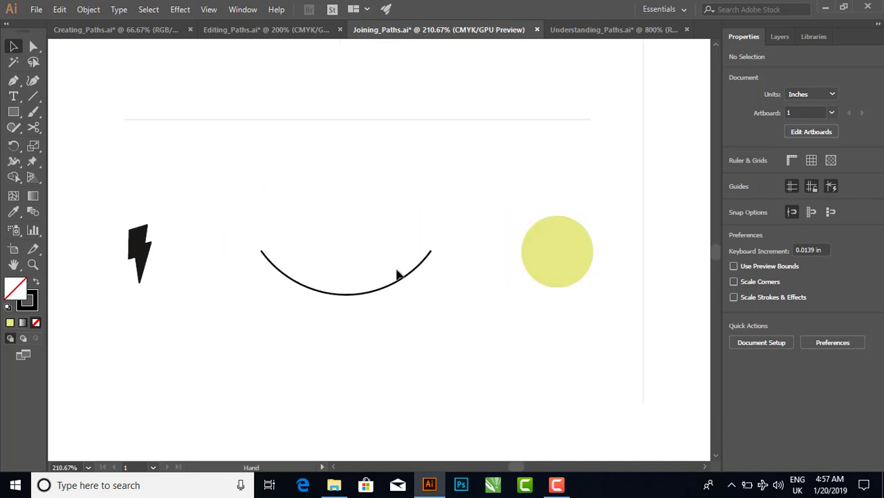
click(400, 281)
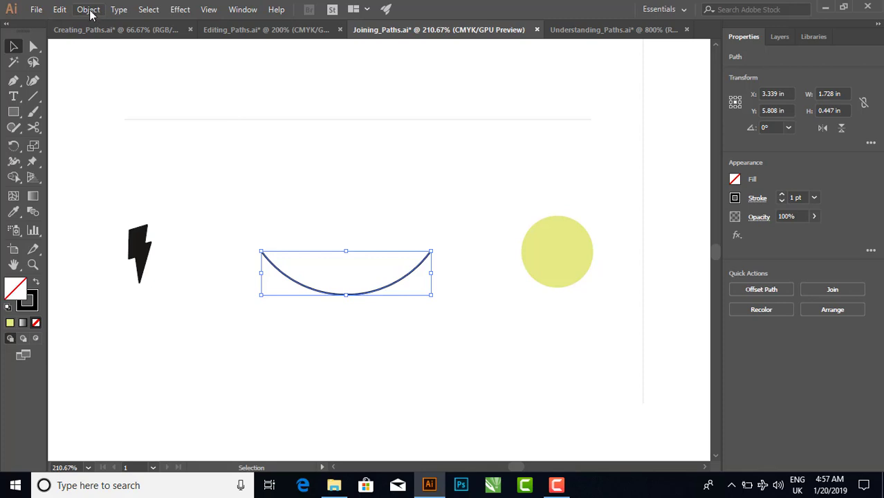
click(59, 9)
click(90, 72)
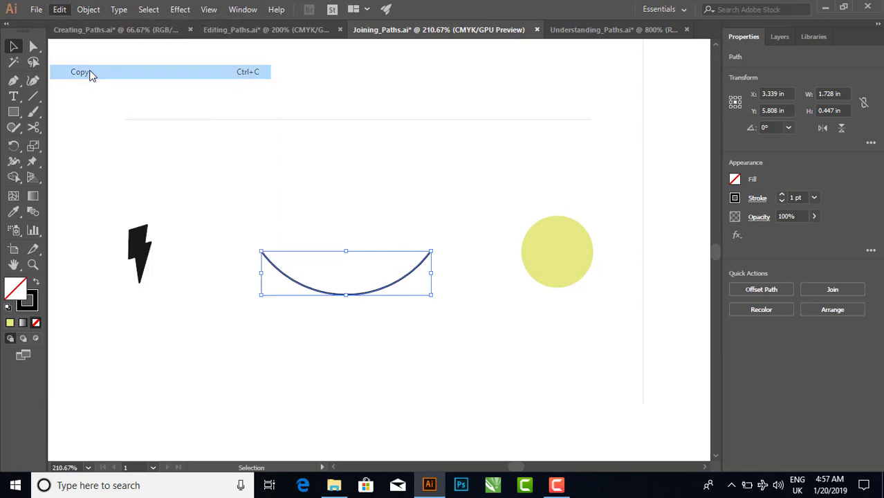
- Paste the arc in front, flip it vertically and raise it to meet the lower arc
click(59, 9)
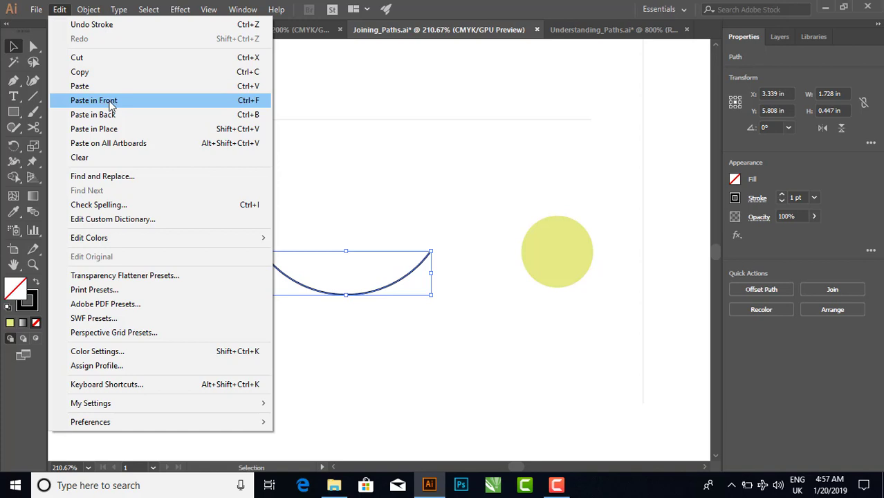
click(110, 104)
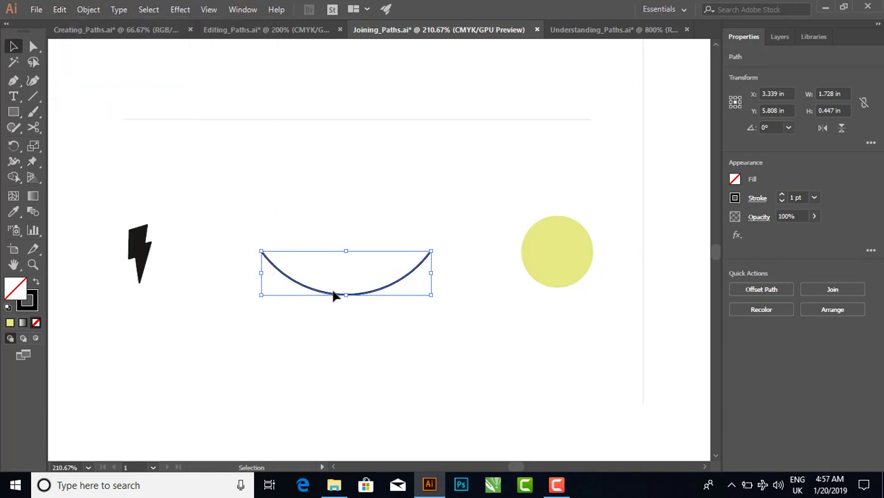
click(842, 130)
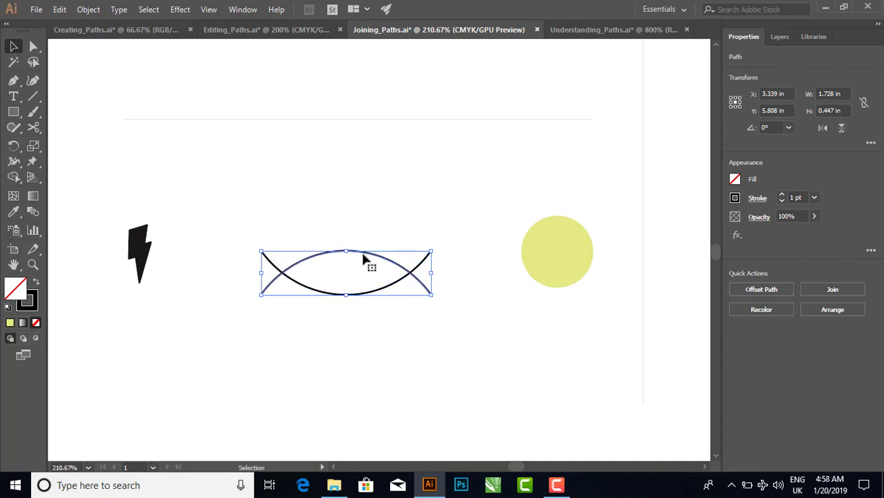
drag(364, 257, 364, 213)
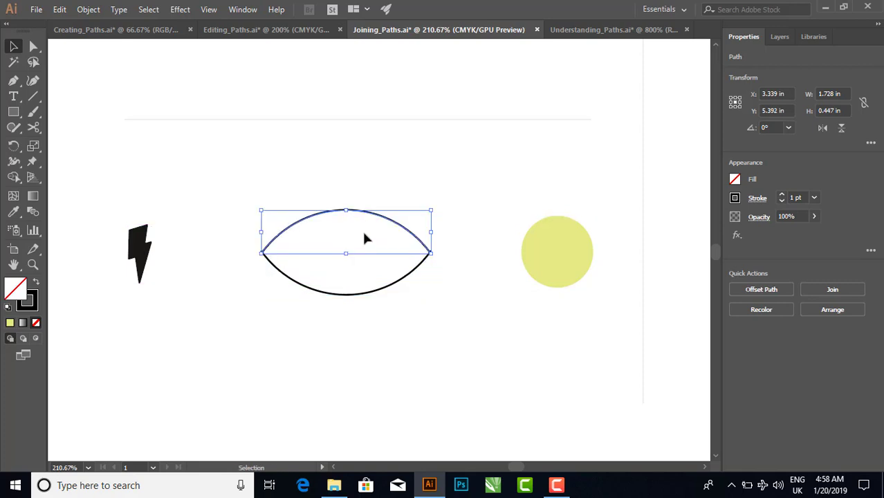
click(220, 11)
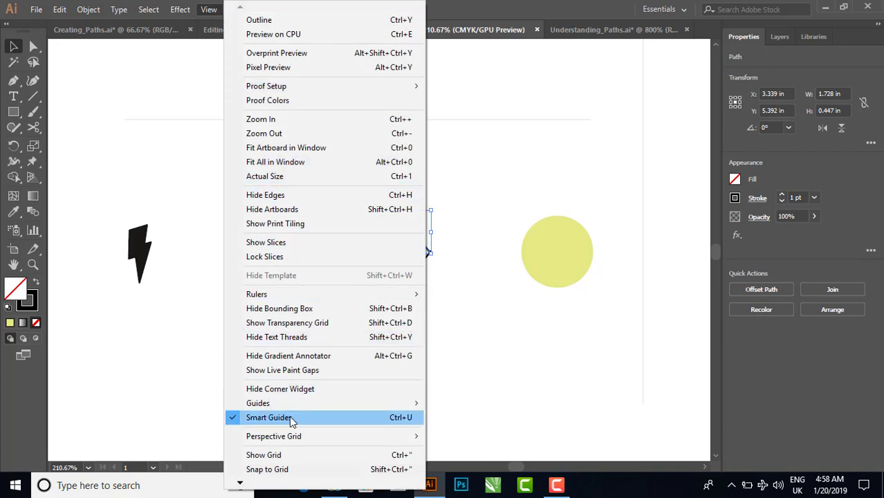
click(129, 134)
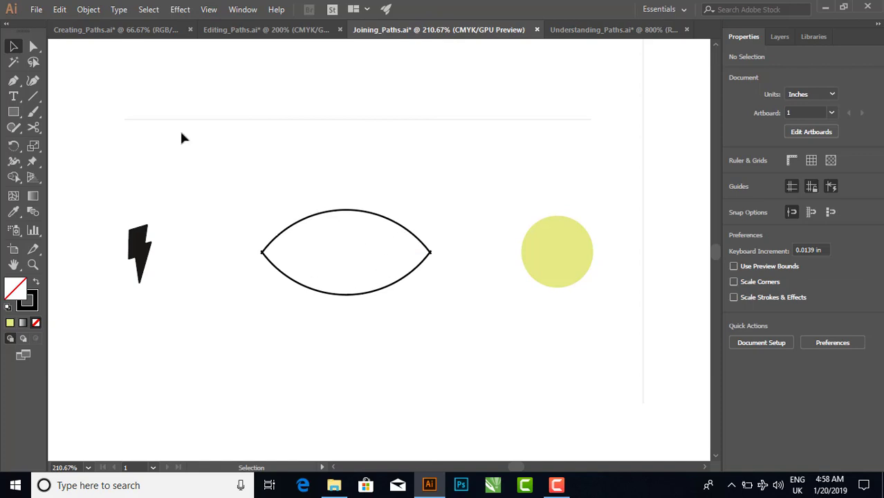
- Fill the lens outline with black
drag(263, 207, 314, 302)
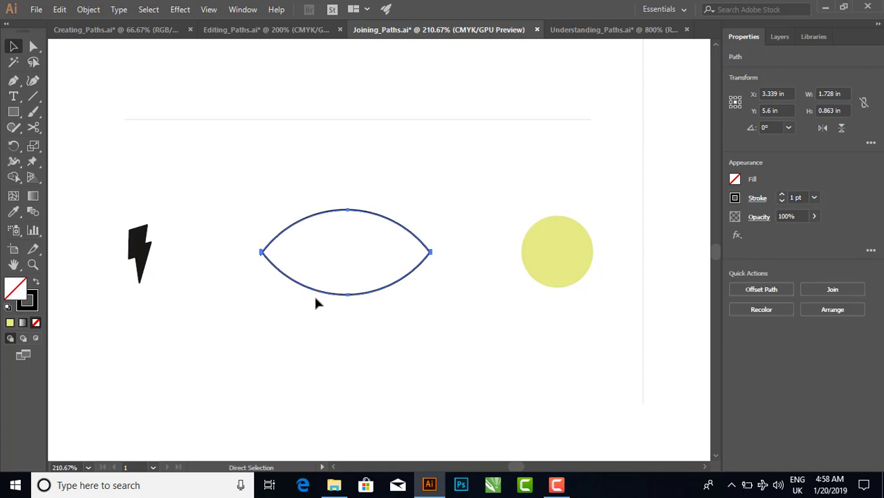
click(285, 184)
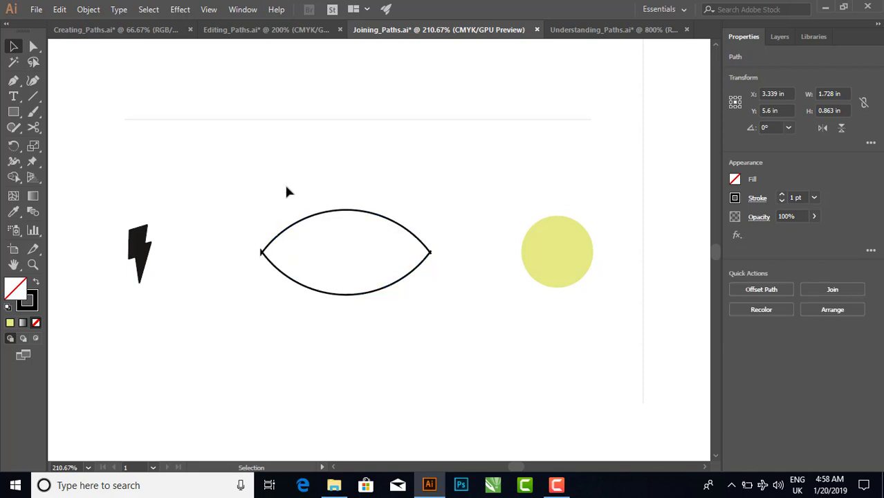
click(346, 211)
click(736, 181)
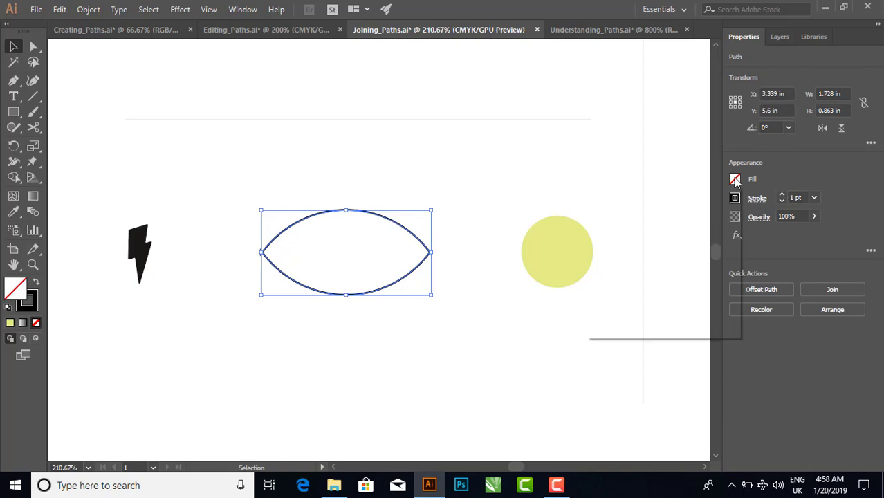
click(621, 226)
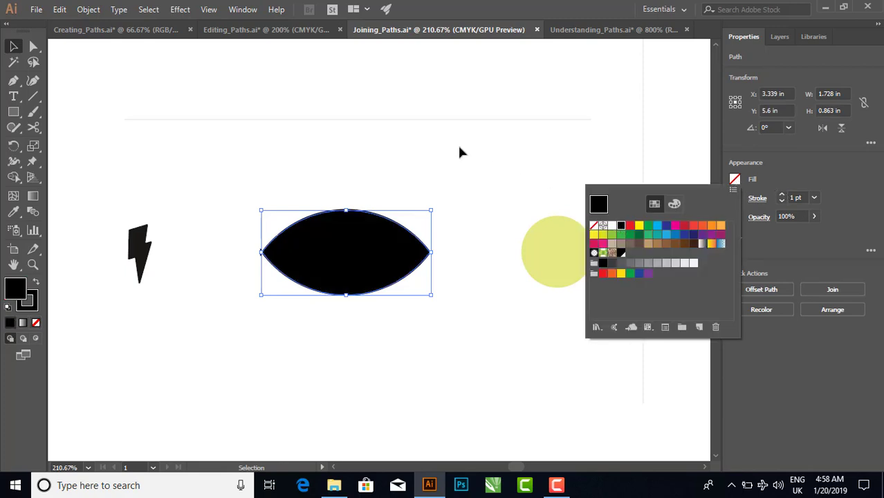
- Move the yellow circle onto the black lens and deselect it
click(563, 245)
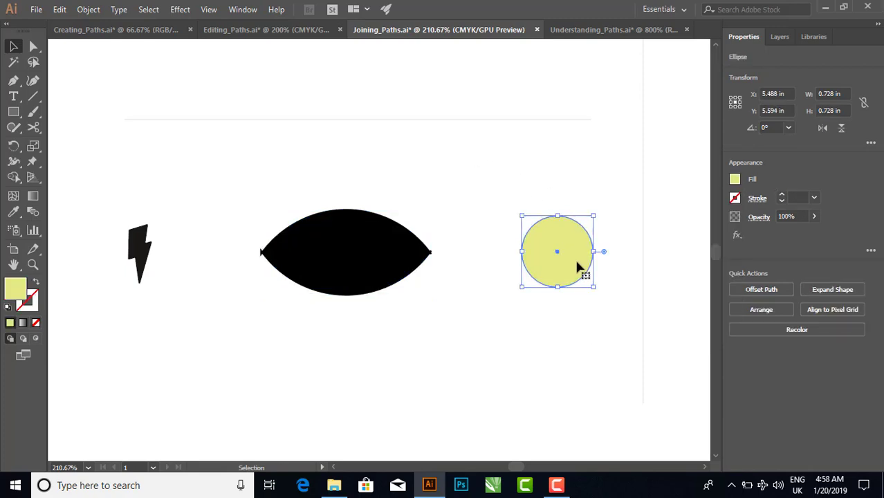
drag(578, 267, 364, 270)
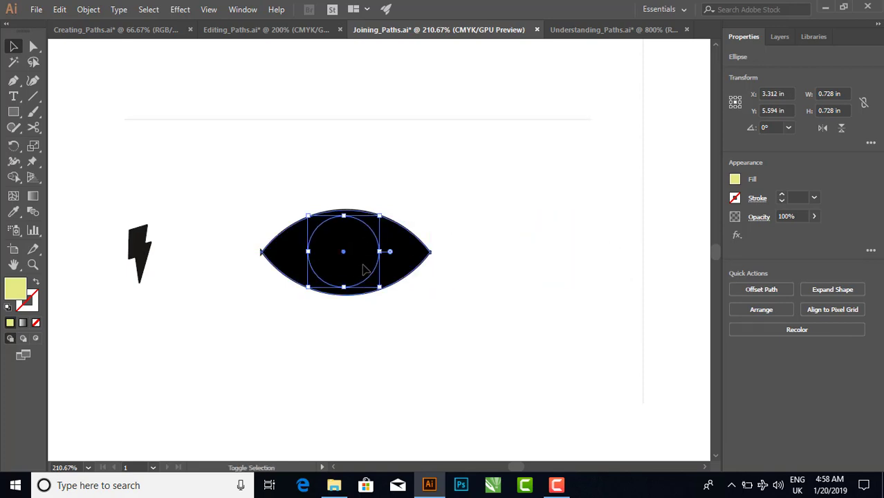
click(405, 182)
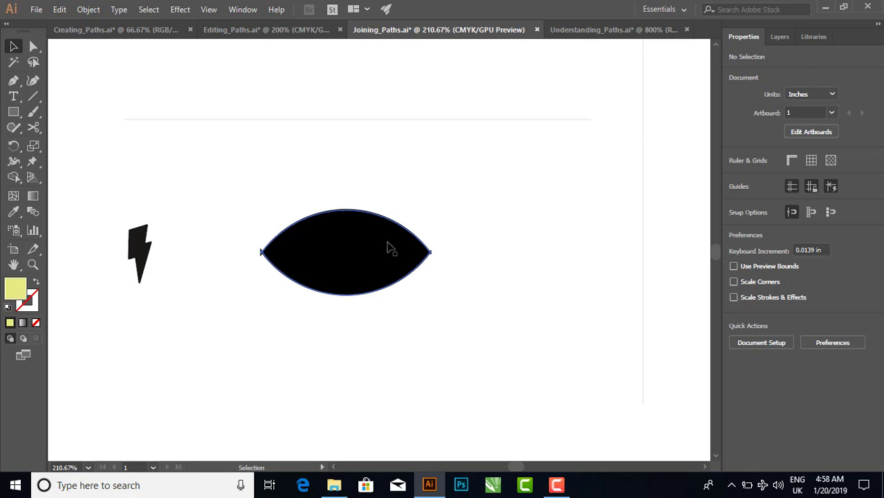
- Send the black eye shape to the back, behind the yellow circle
click(392, 245)
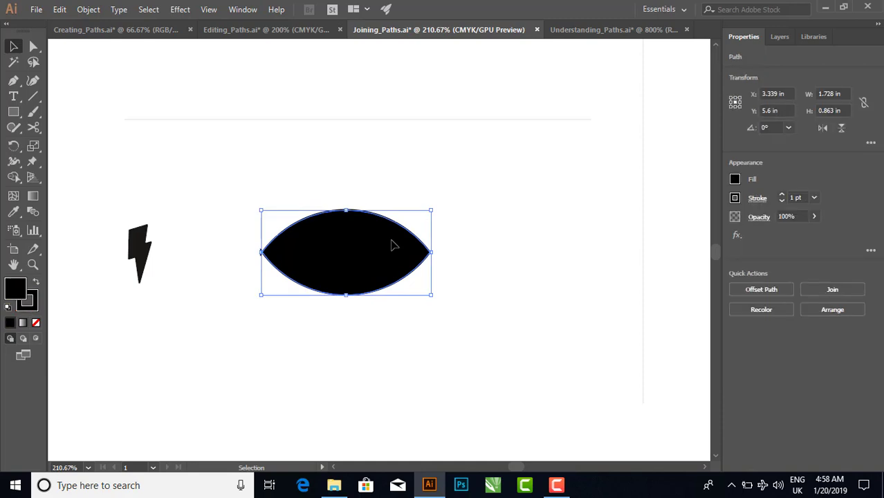
right_click(392, 245)
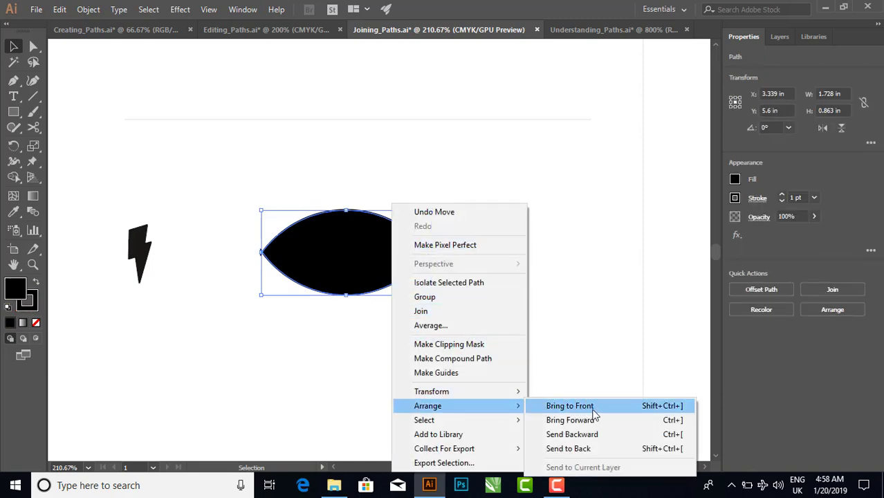
mouse_move(428, 406)
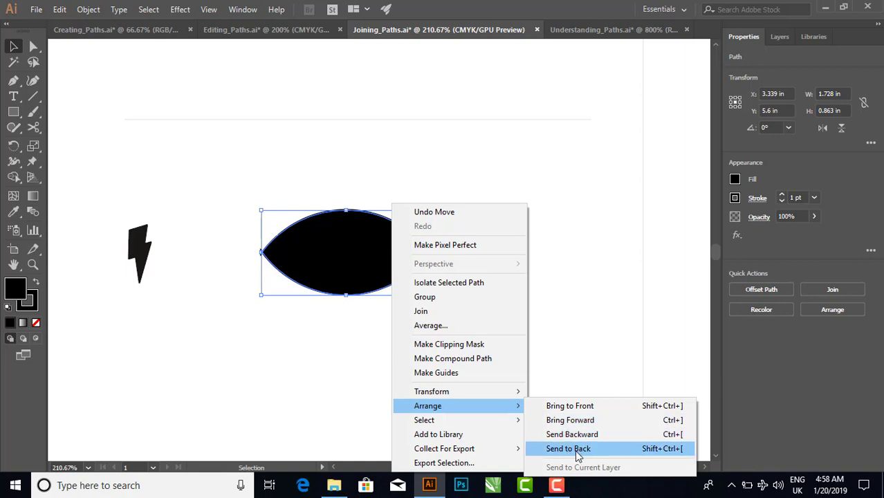
click(578, 451)
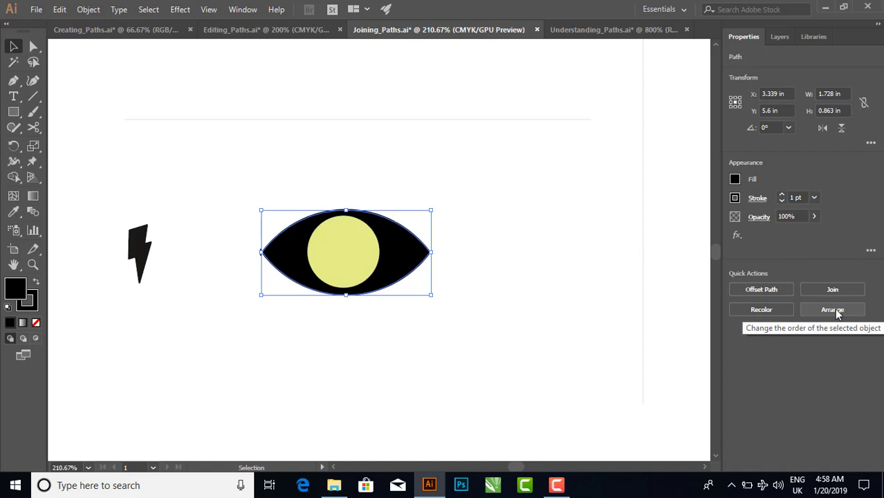
- Centre the lightning bolt inside the yellow circle
click(139, 238)
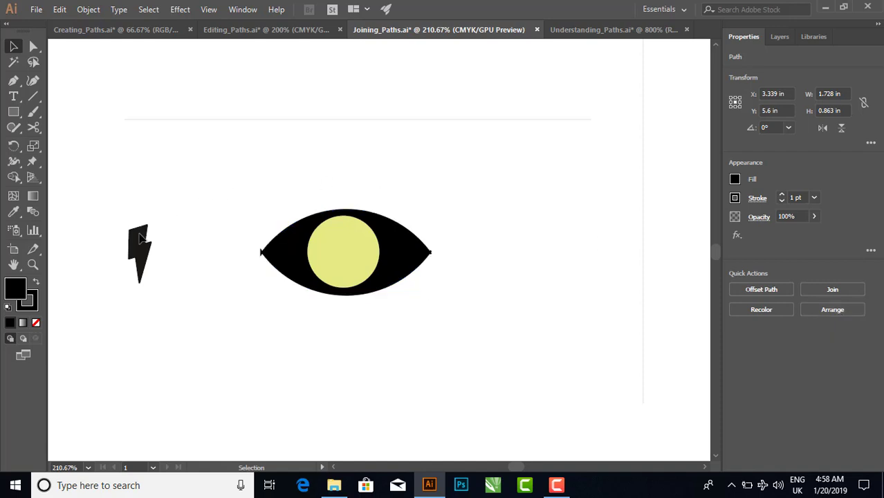
drag(140, 239, 339, 251)
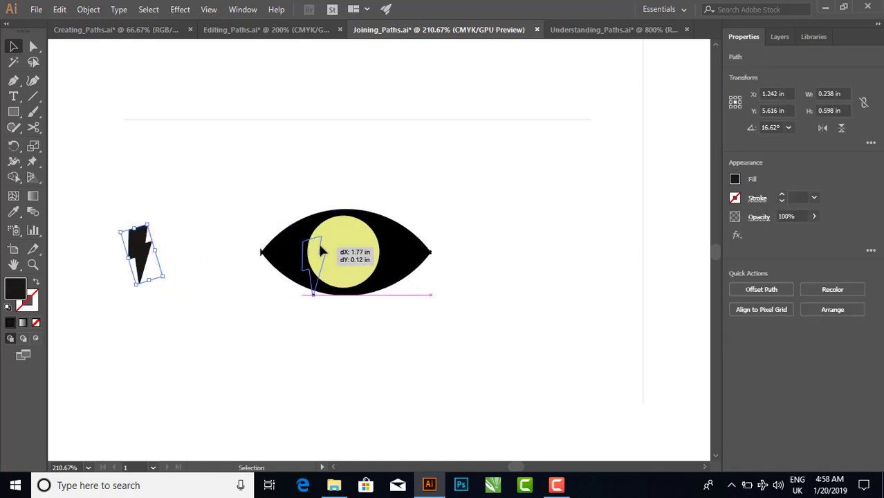
drag(339, 250, 341, 251)
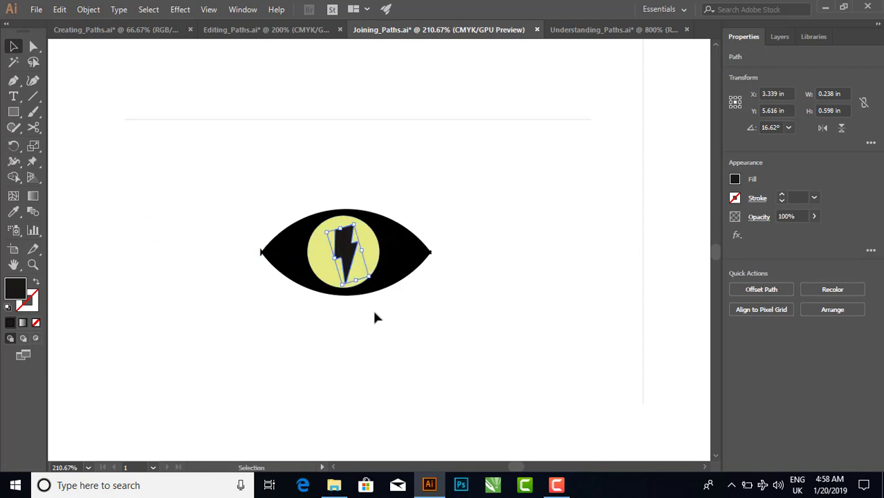
click(364, 175)
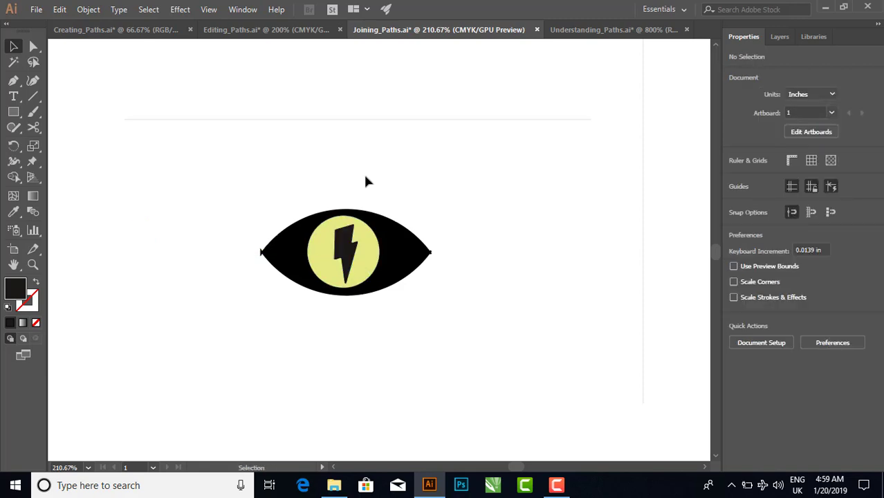
- Fit the whole Joining_Paths.ai artboard in the window with Ctrl+0
key(ctrl+0)
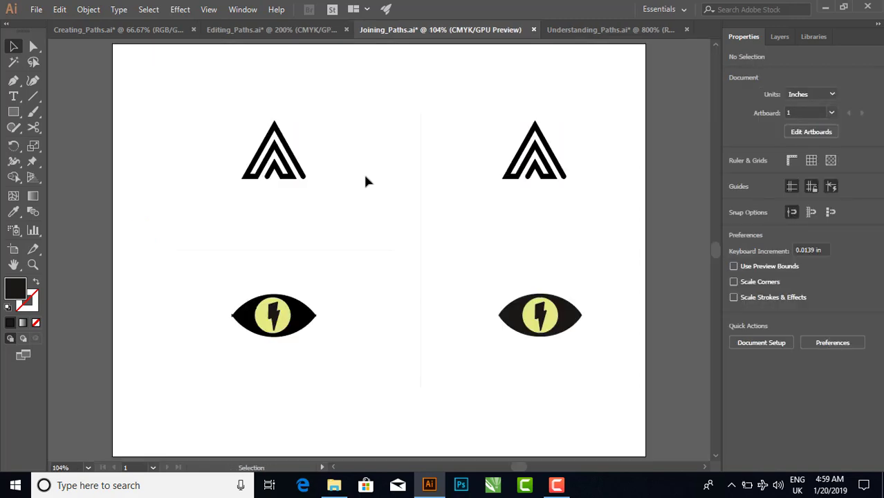